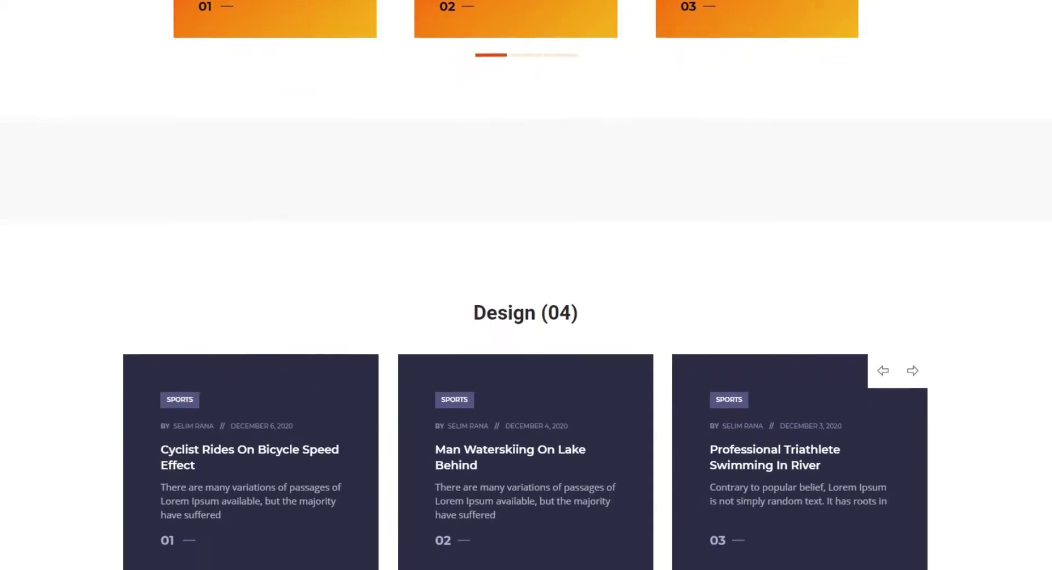
# - Examine the Design (04) and Design (05) post carousel examples on the demo page
pyautogui.scroll(-3, 526, 285)
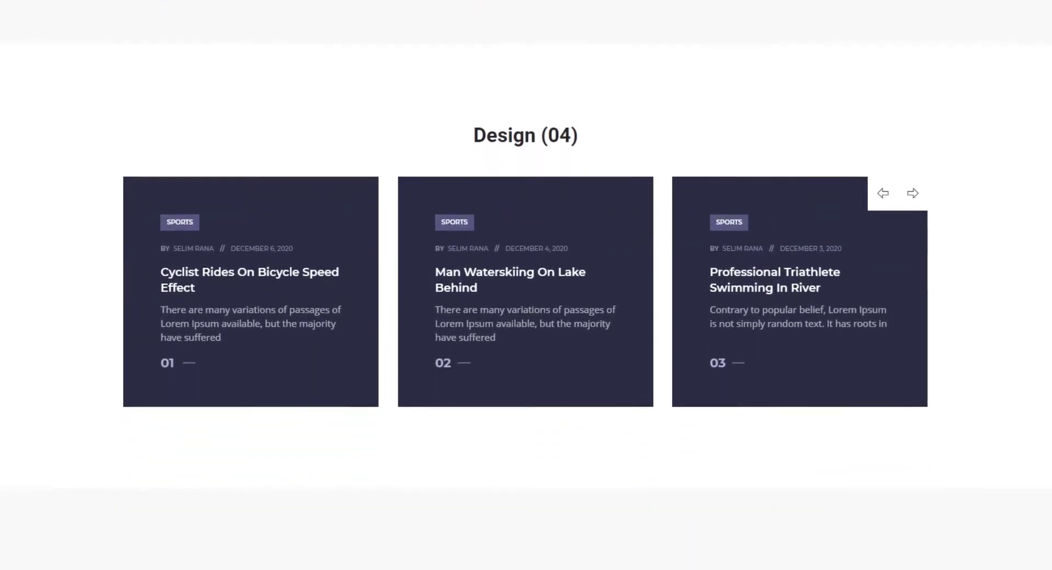
pyautogui.scroll(-3, 525, 284)
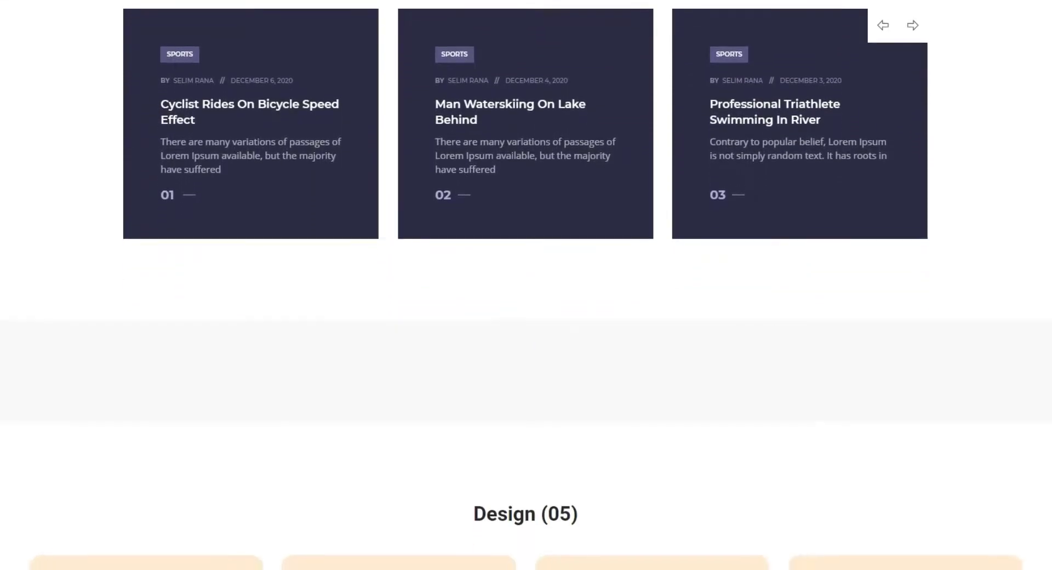
pyautogui.scroll(-2, 525, 285)
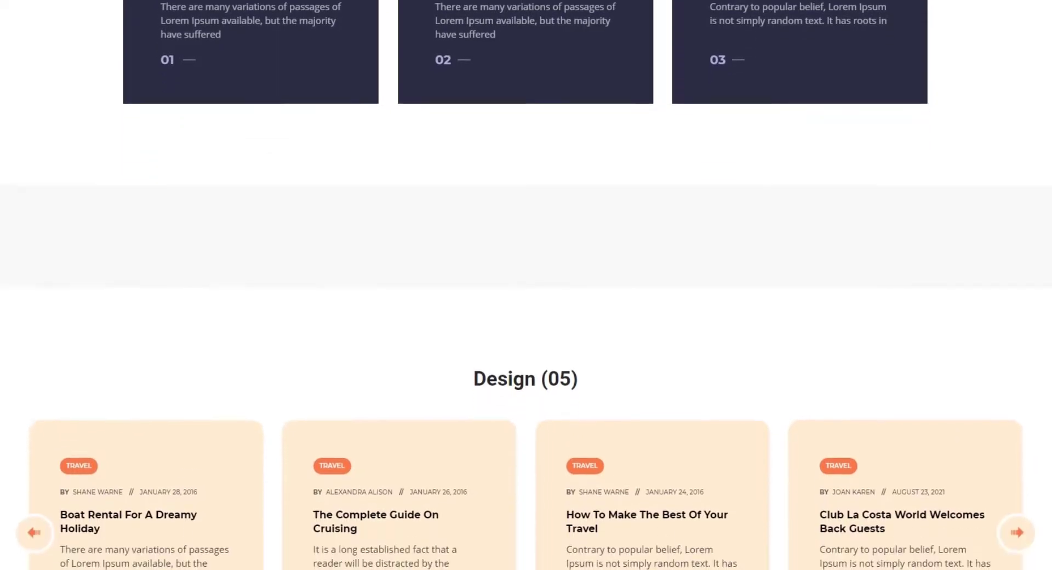
pyautogui.scroll(-2, 526, 285)
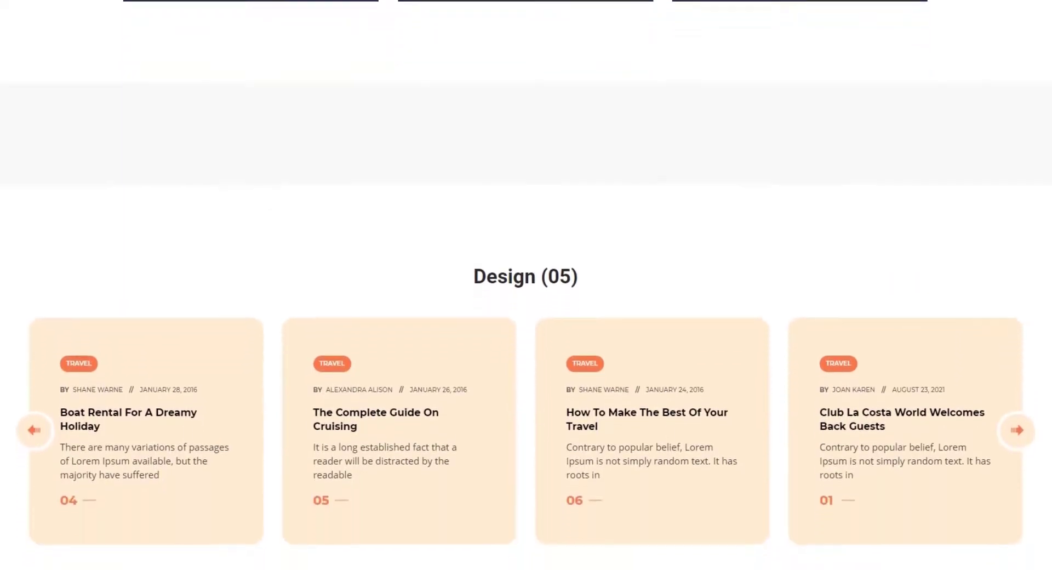
pyautogui.scroll(-1, 526, 284)
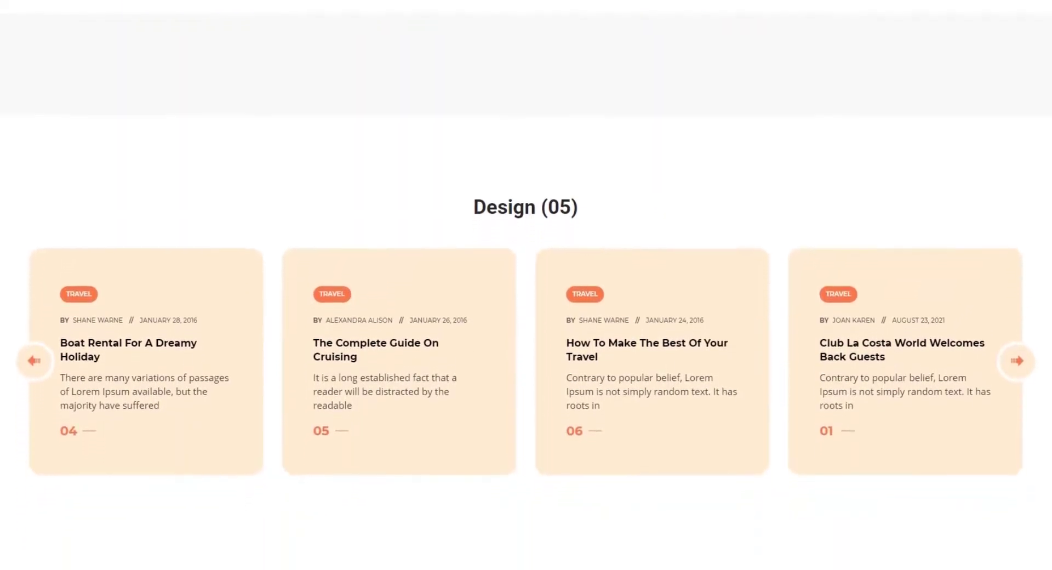
pyautogui.scroll(-1, 526, 285)
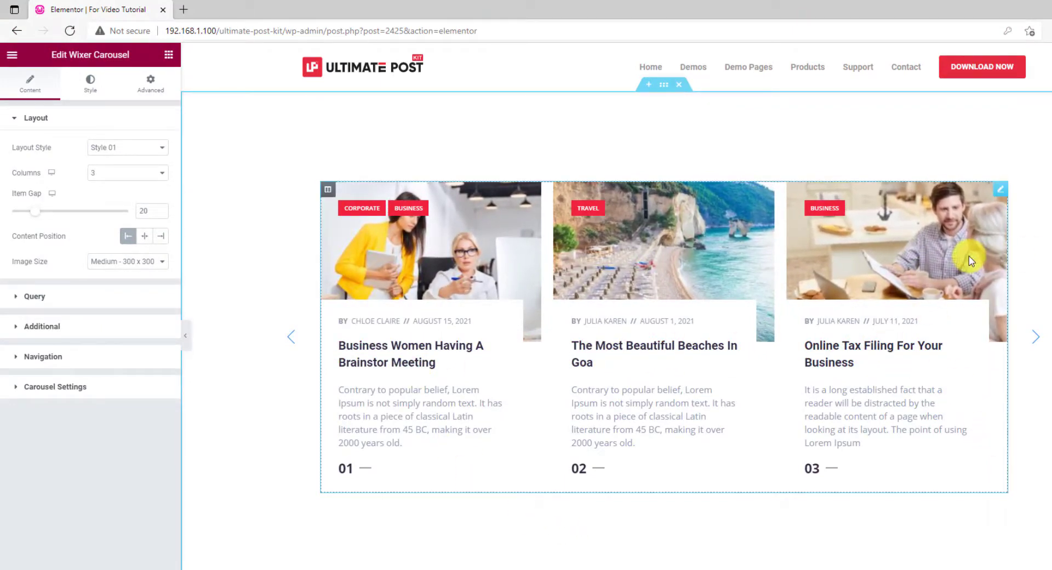
# - Advance the carousel, try layout Style 02 on it, and return the layout to Style 01
pyautogui.click(1037, 337)
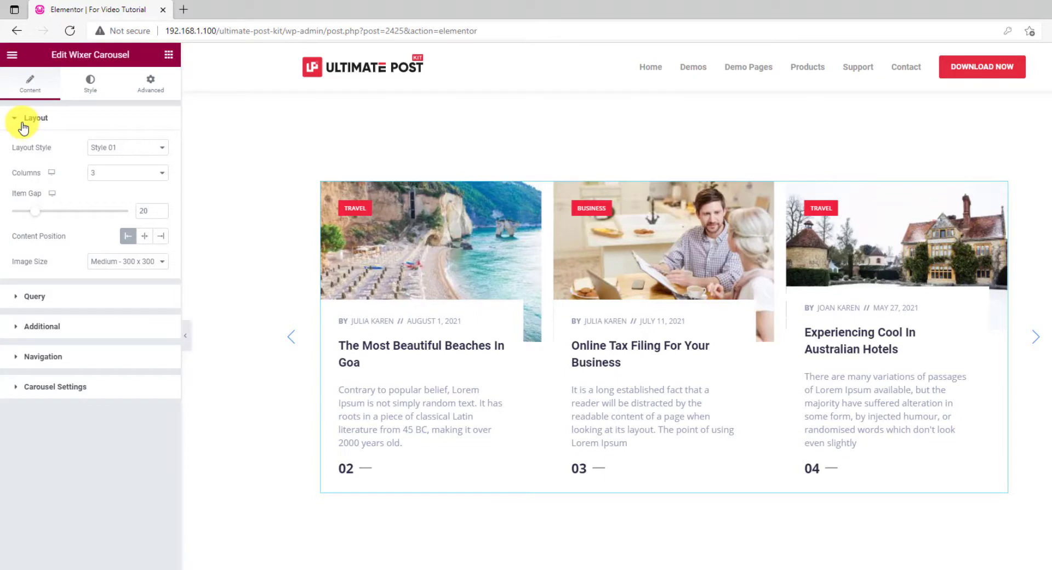
pyautogui.click(125, 148)
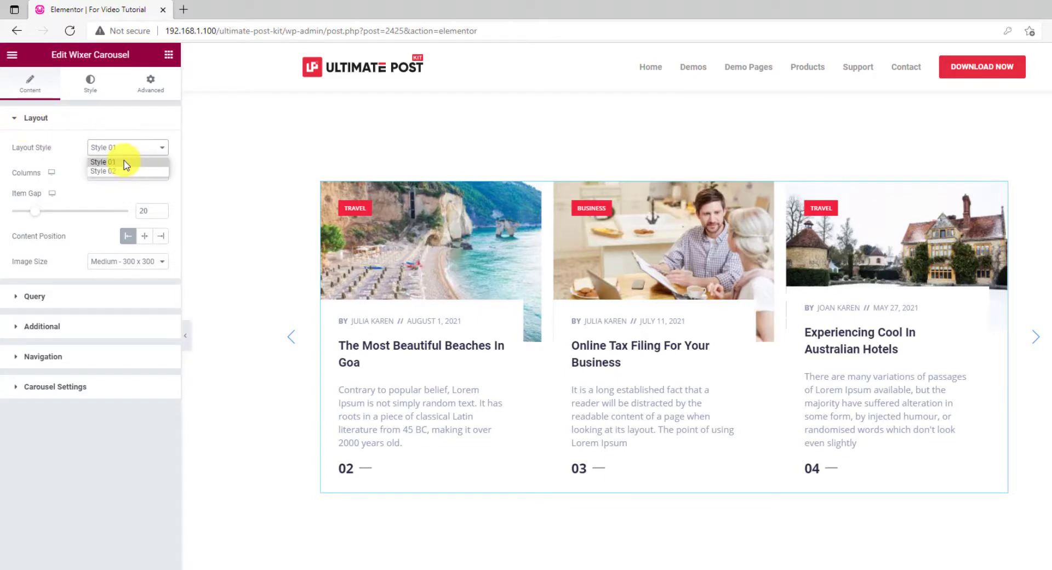
pyautogui.click(126, 173)
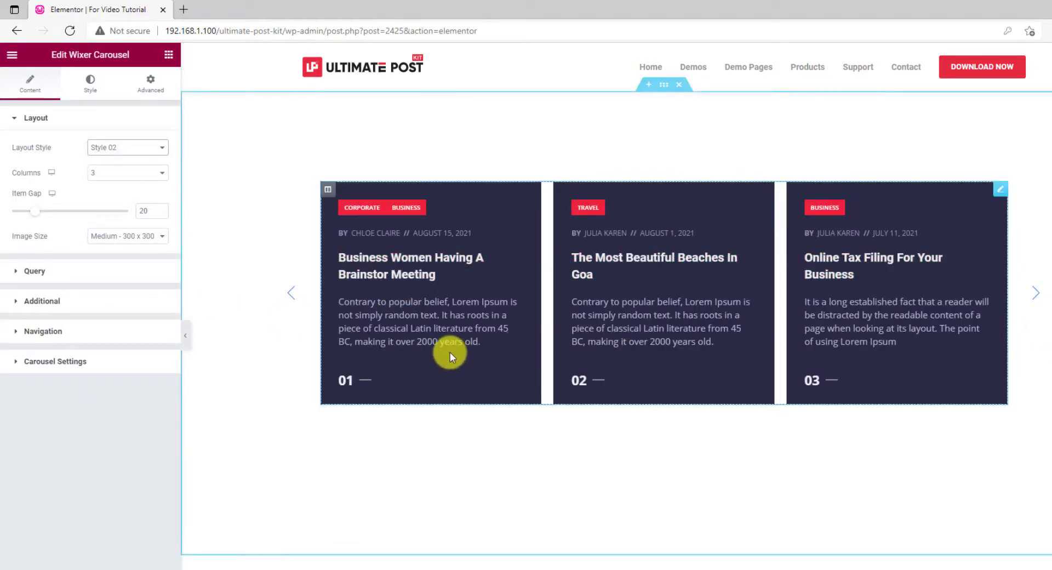
pyautogui.click(122, 149)
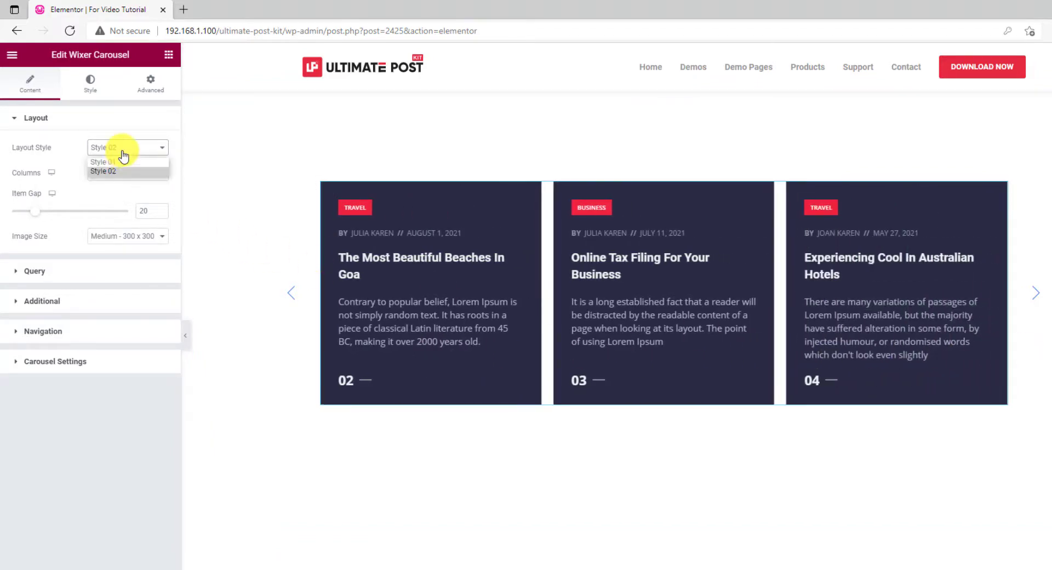
pyautogui.click(121, 162)
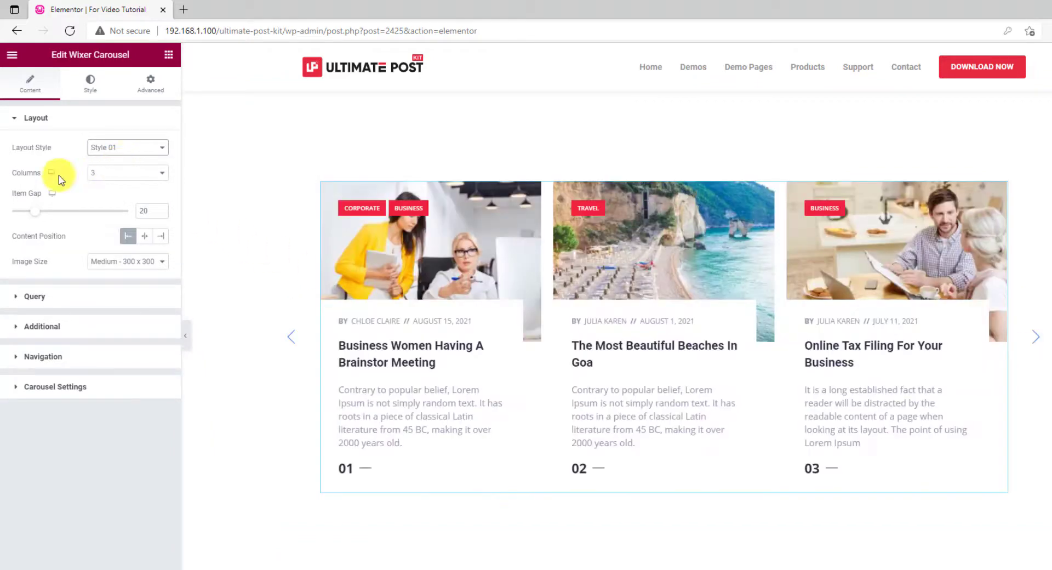
# - Set the carousel's image size to Full and try 2 columns before returning it to 3 columns
pyautogui.click(121, 175)
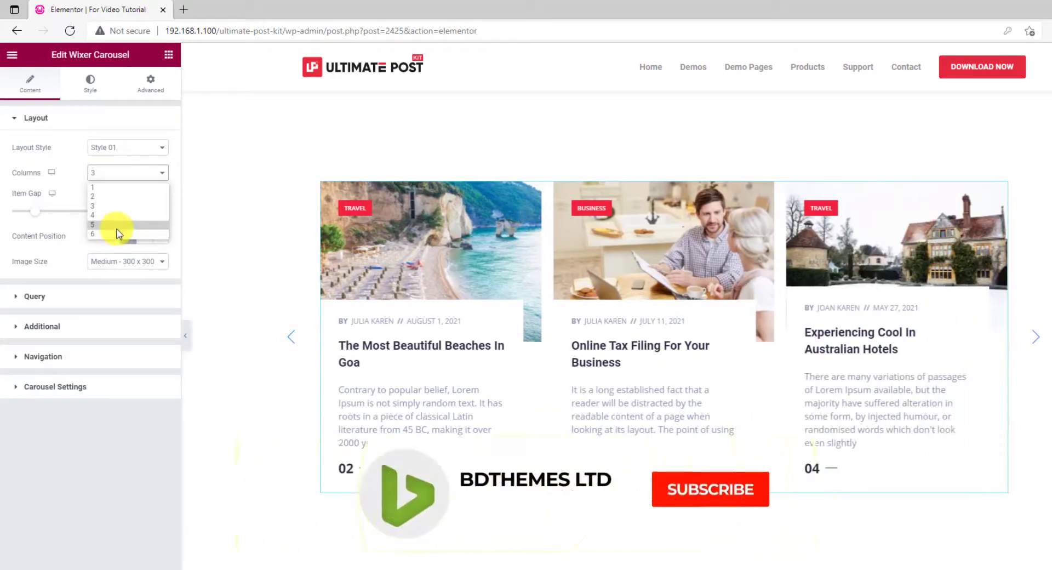
pyautogui.click(112, 196)
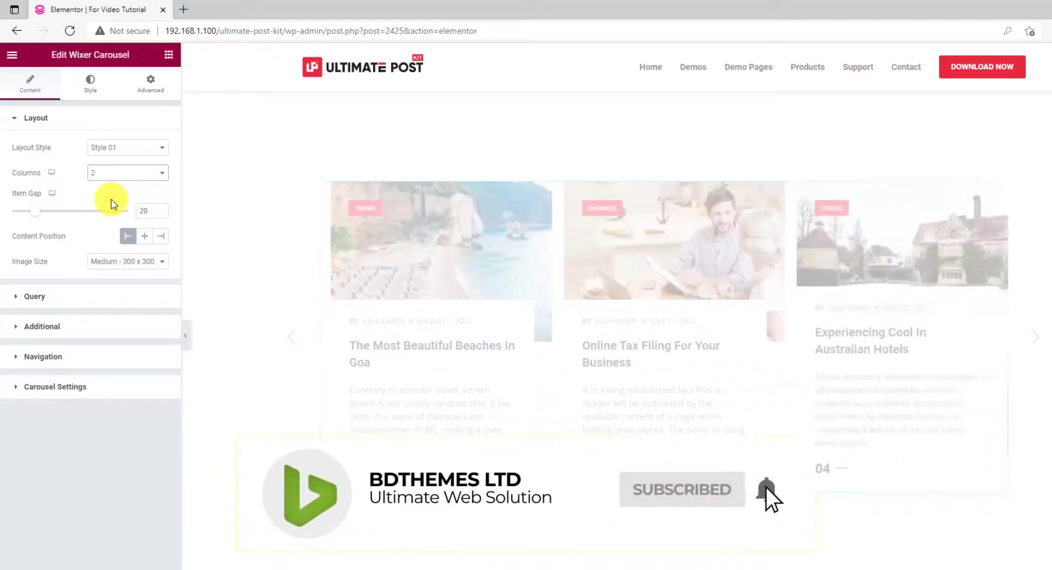
pyautogui.click(117, 261)
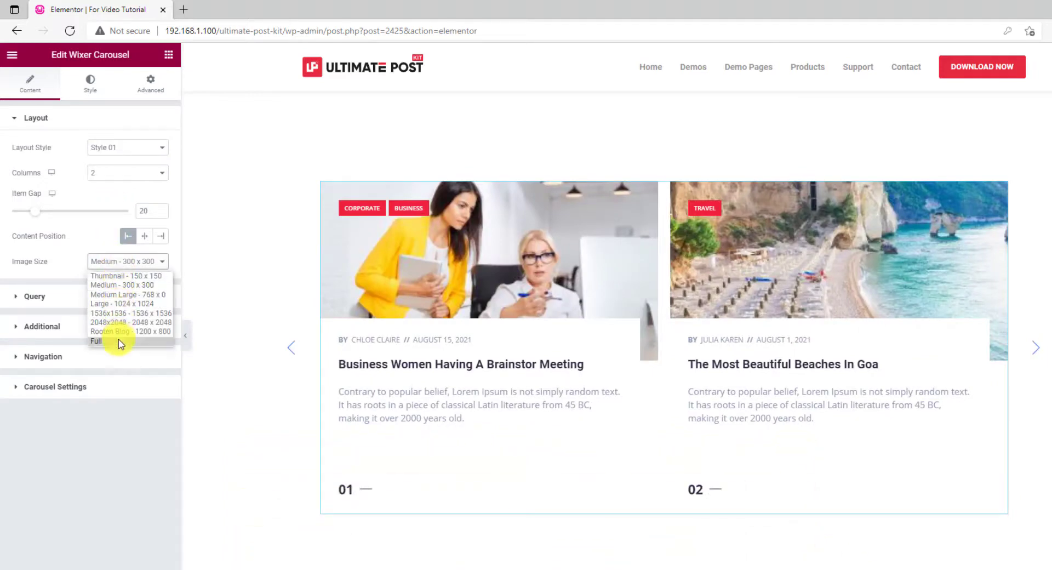
pyautogui.click(97, 341)
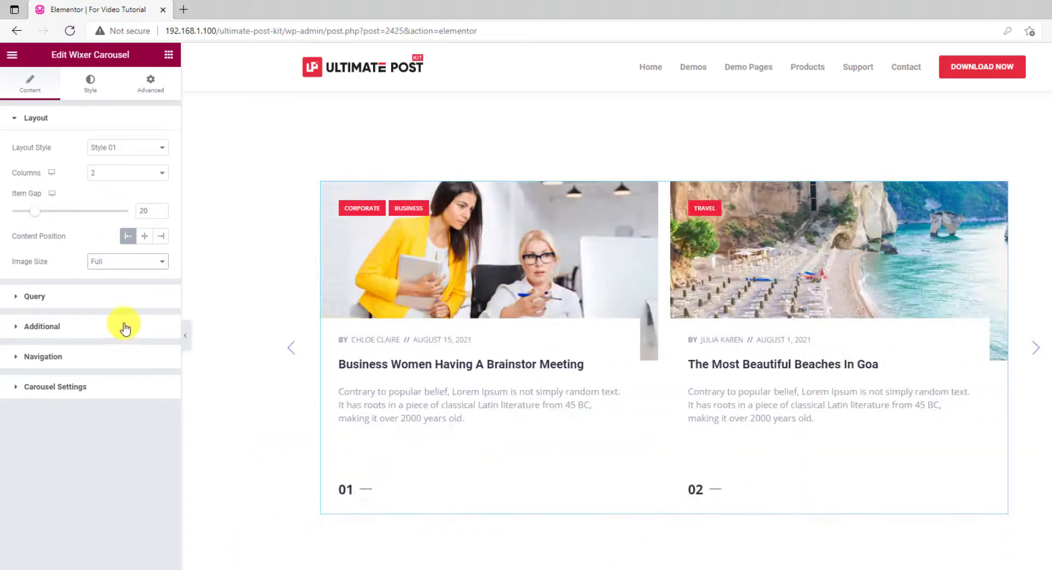
pyautogui.click(123, 173)
pyautogui.click(118, 209)
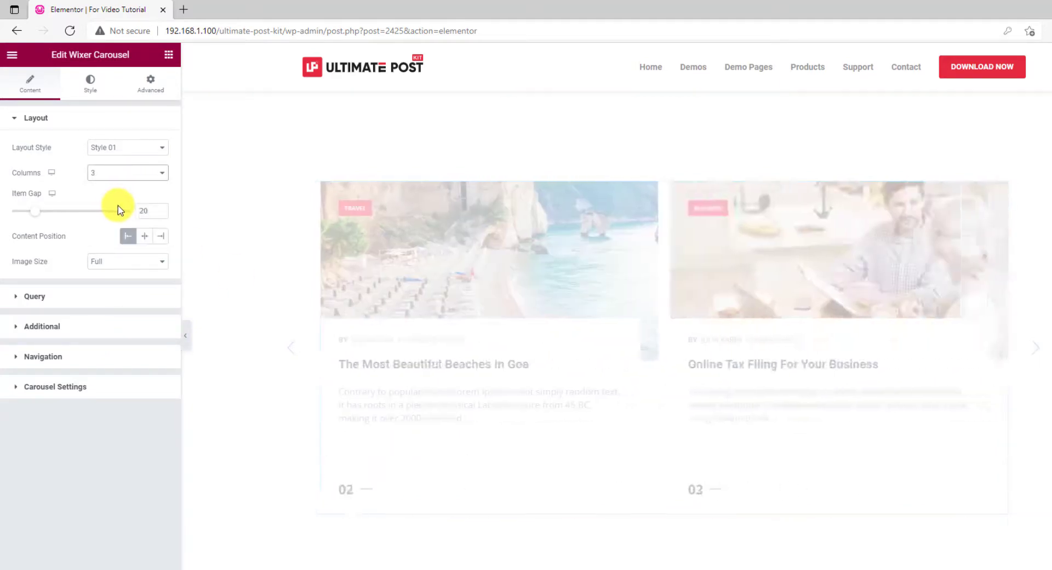
# - Align the carousel's content position to Right and set the item gap to 30
pyautogui.click(143, 243)
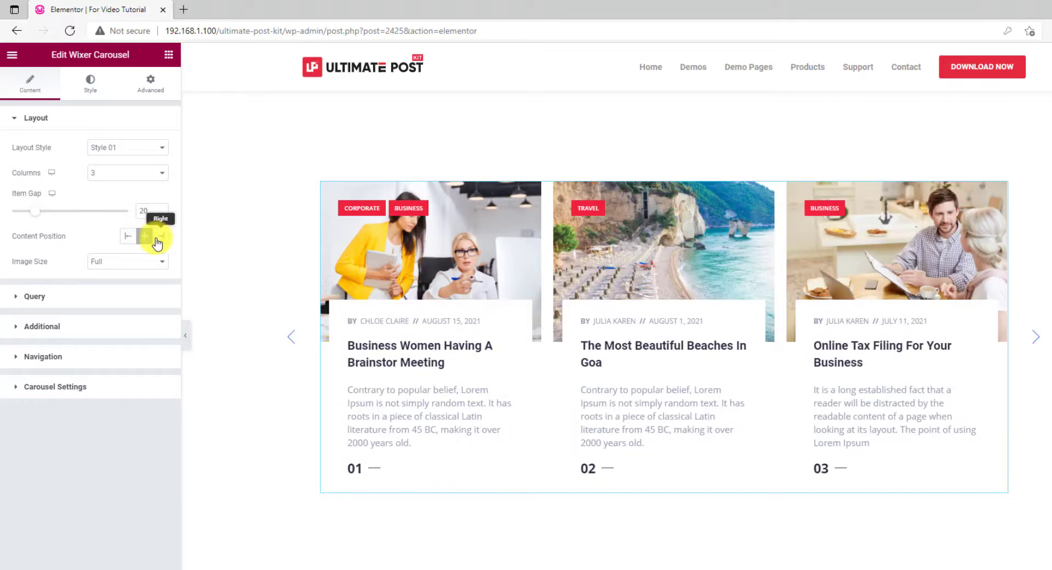
pyautogui.click(161, 243)
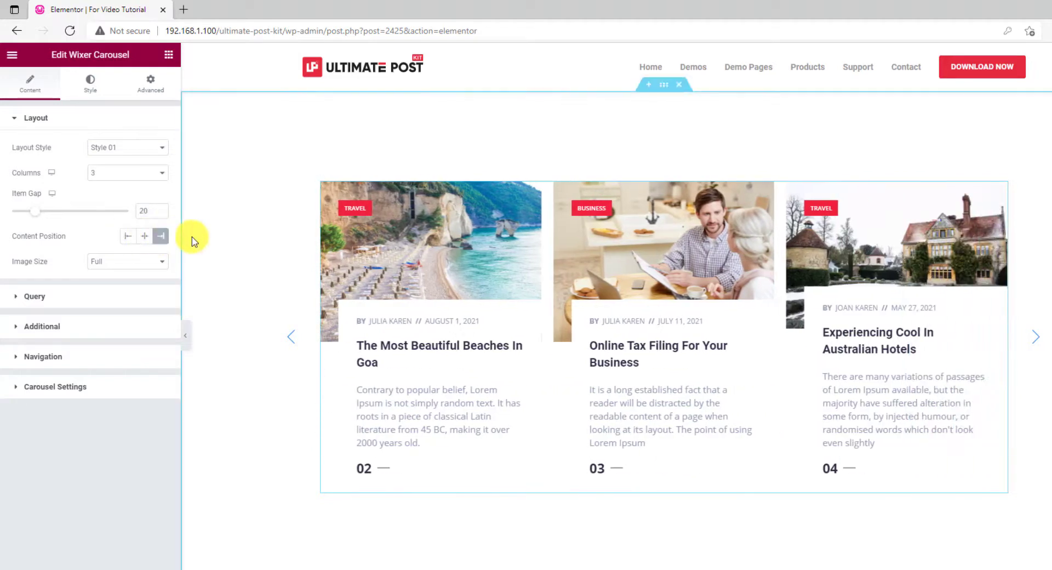
pyautogui.moveTo(35, 212); pyautogui.dragTo(49, 217)
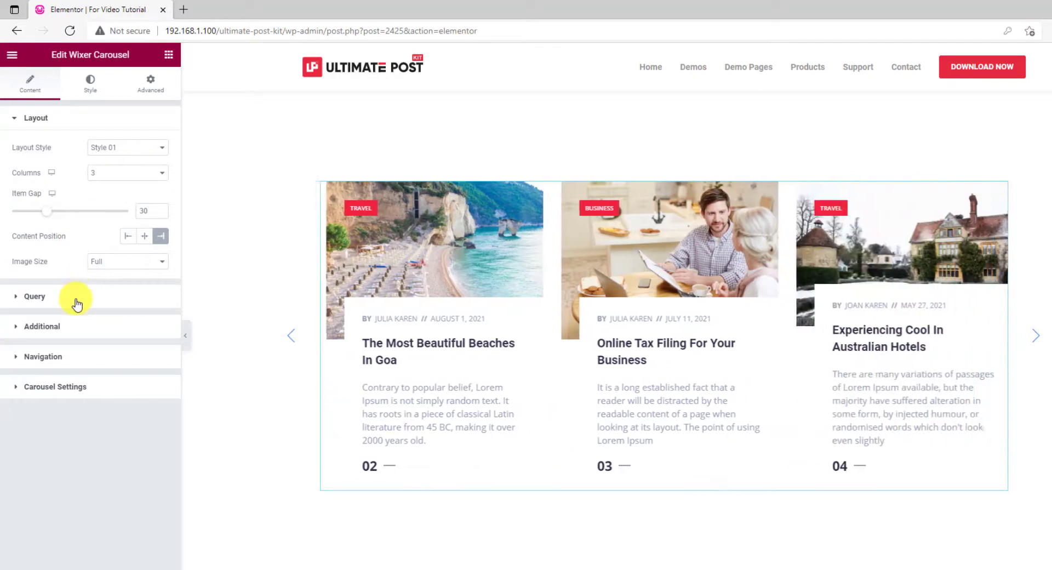
# - Restrict the carousel's post query by Terms to include only the Travel category
pyautogui.click(80, 297)
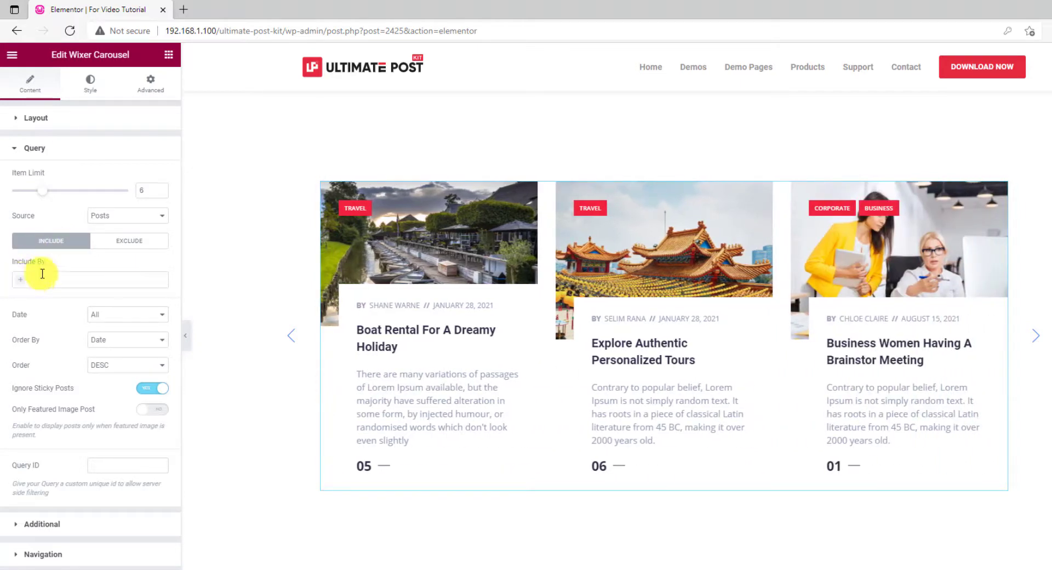
pyautogui.click(21, 284)
pyautogui.click(31, 297)
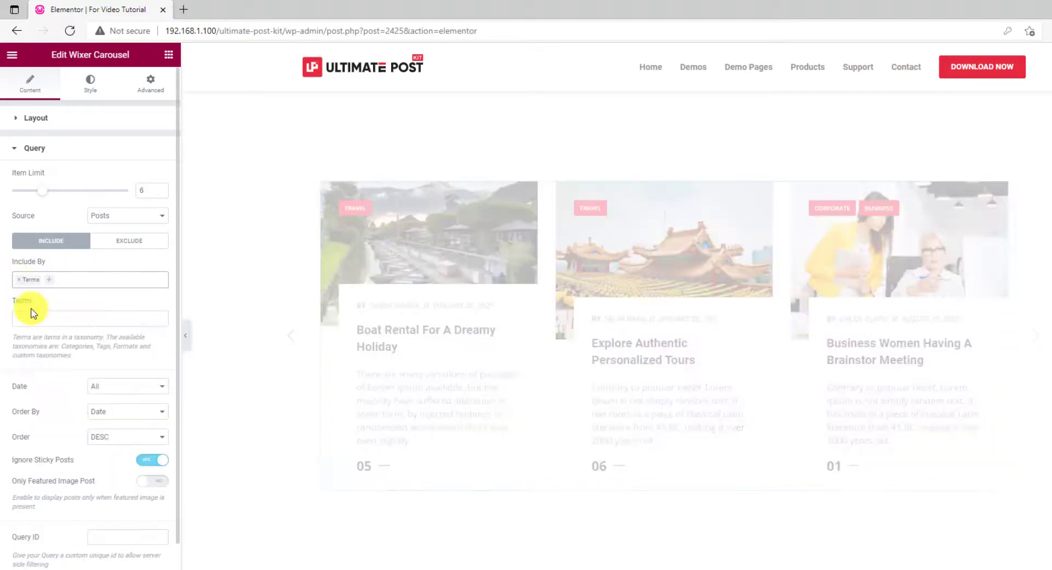
pyautogui.click(39, 320)
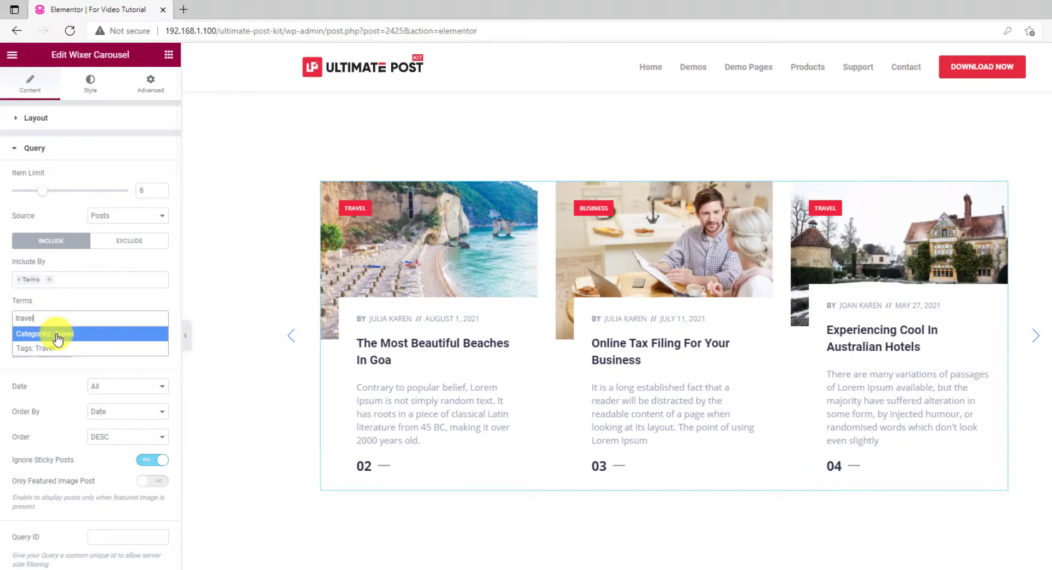
pyautogui.click(51, 334)
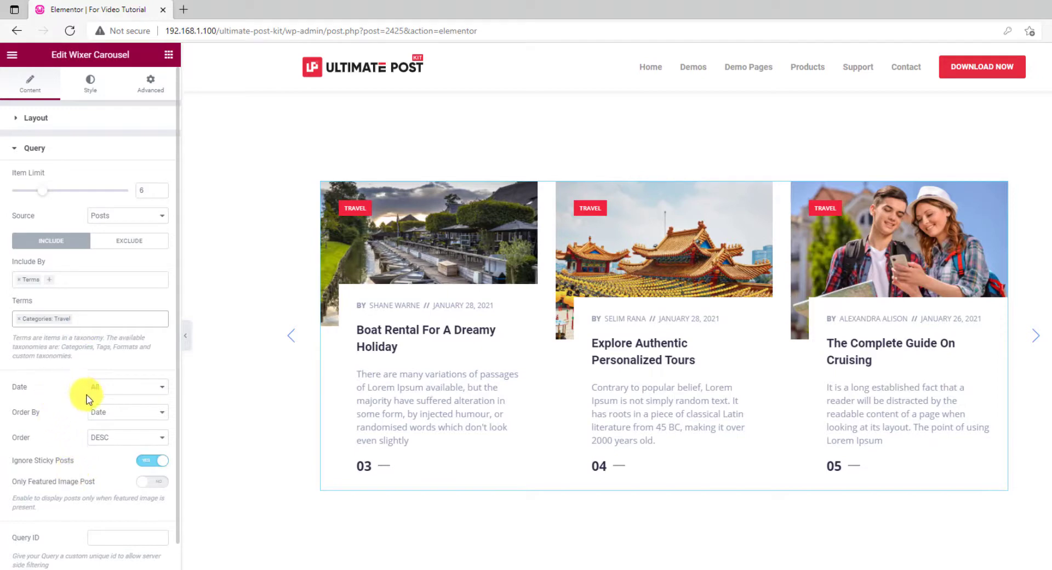
# - Set the text limit of the carousel's posts to 15 in the additional options
pyautogui.scroll(-1, 78, 478)
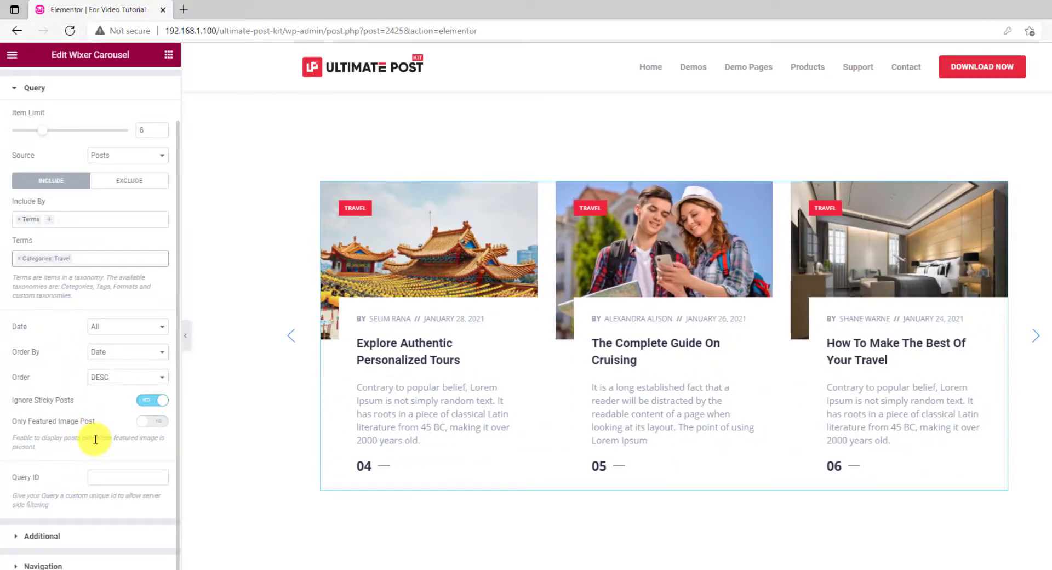
pyautogui.click(59, 536)
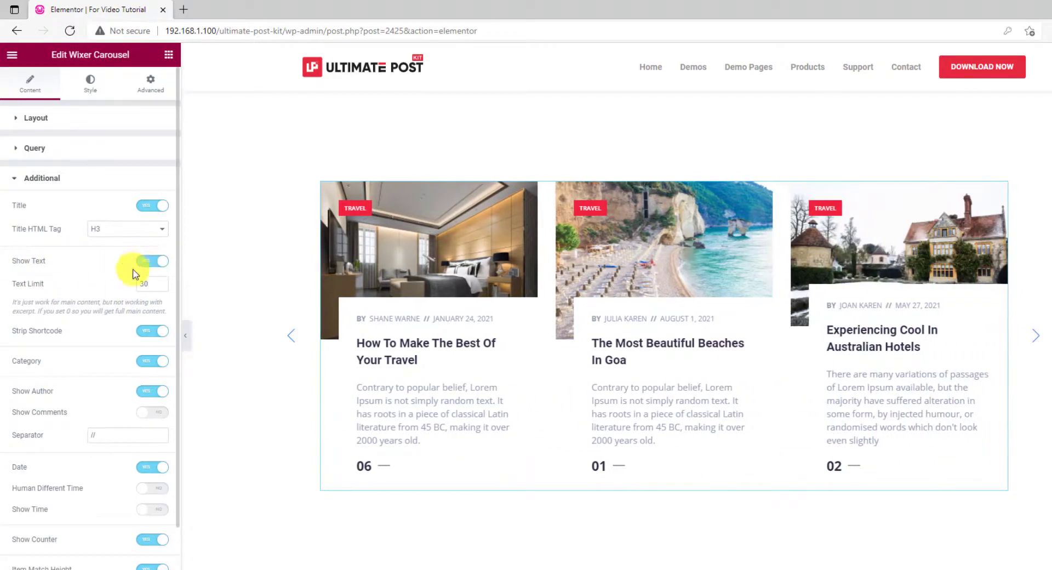
pyautogui.doubleClick(149, 283)
pyautogui.write('18')
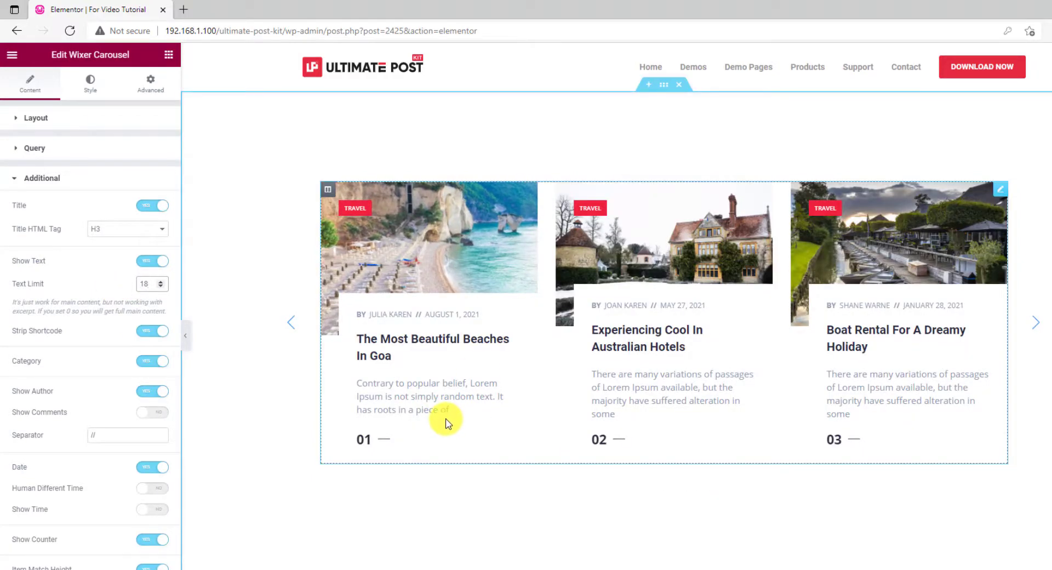
pyautogui.click(160, 285)
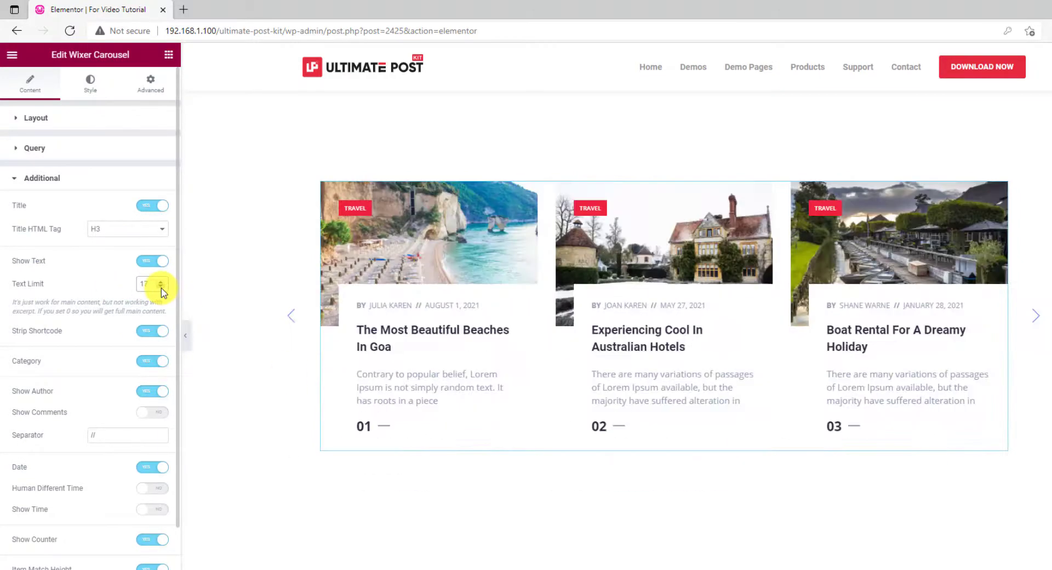
pyautogui.click(162, 289)
pyautogui.click(162, 287)
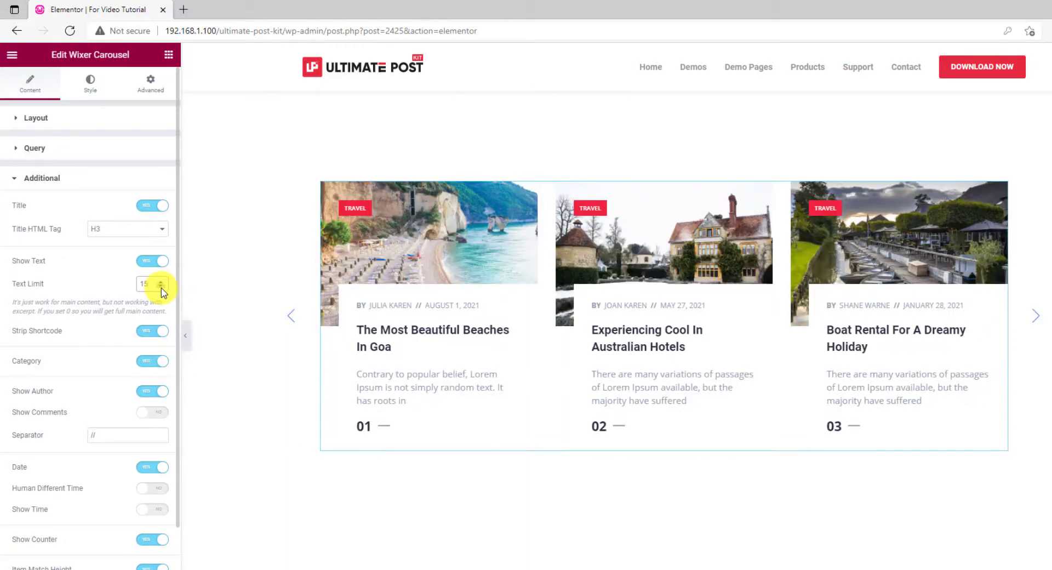
# - Change the carousel's navigation type to Dots
pyautogui.scroll(-3, 107, 323)
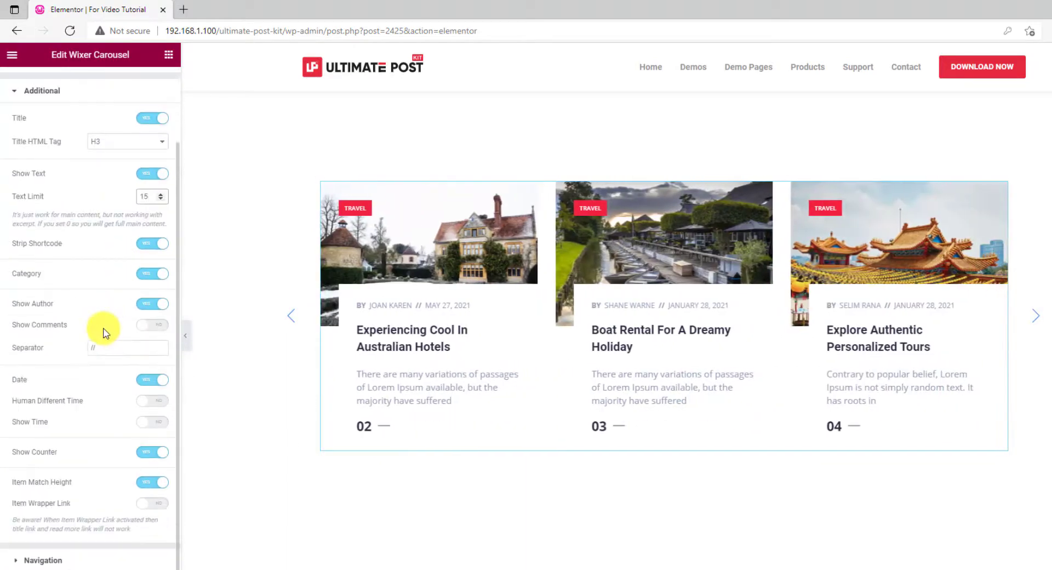
pyautogui.click(84, 559)
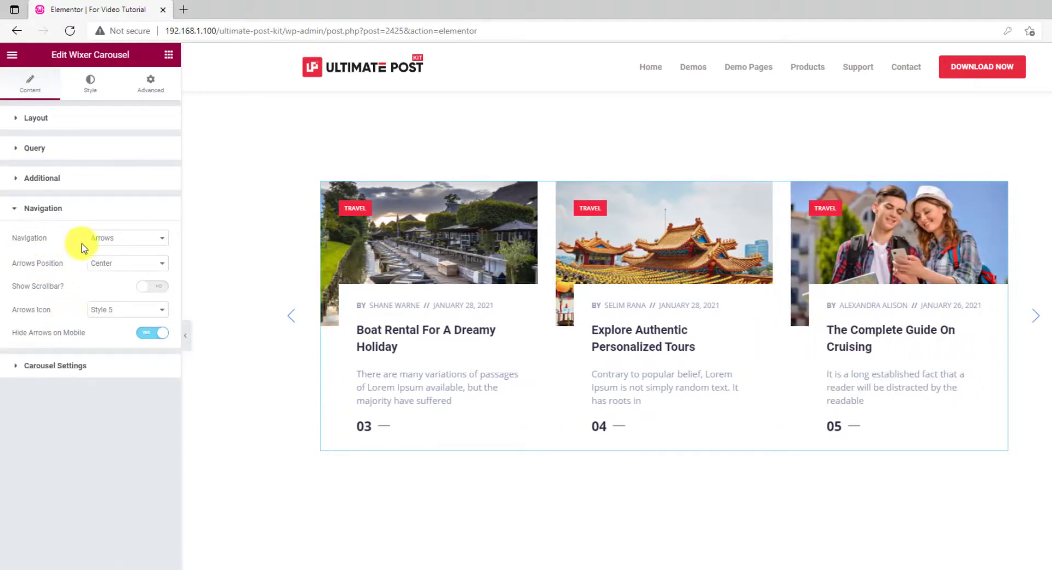
pyautogui.click(126, 240)
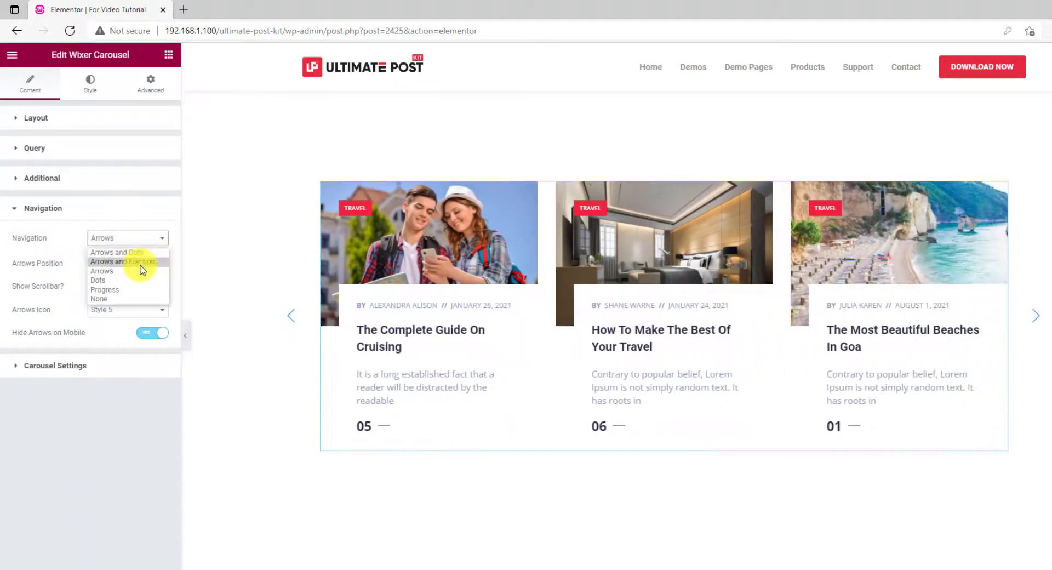
pyautogui.click(116, 280)
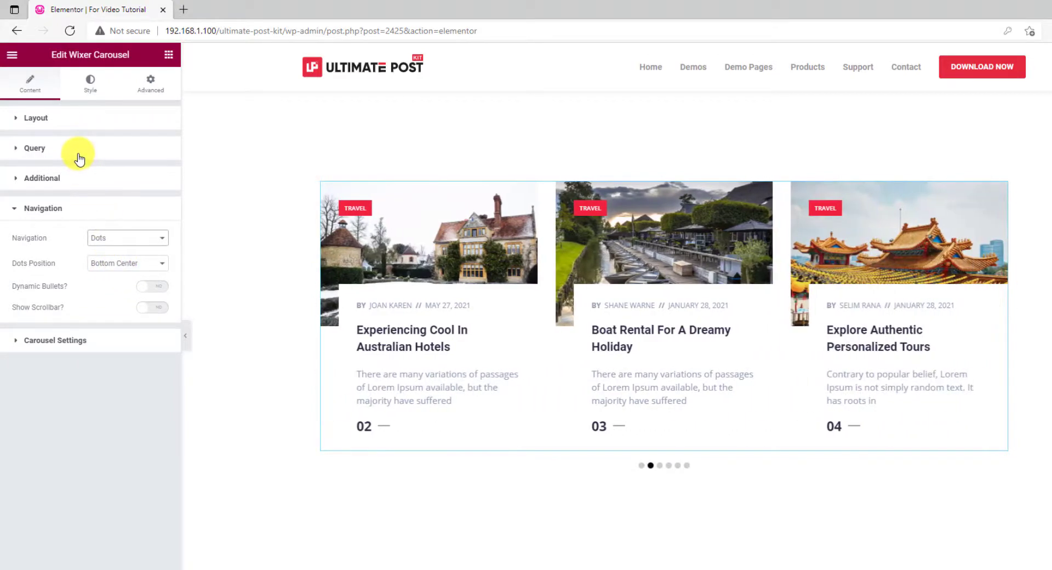
# - Set the item limit of the carousel's post query to 3
pyautogui.click(80, 156)
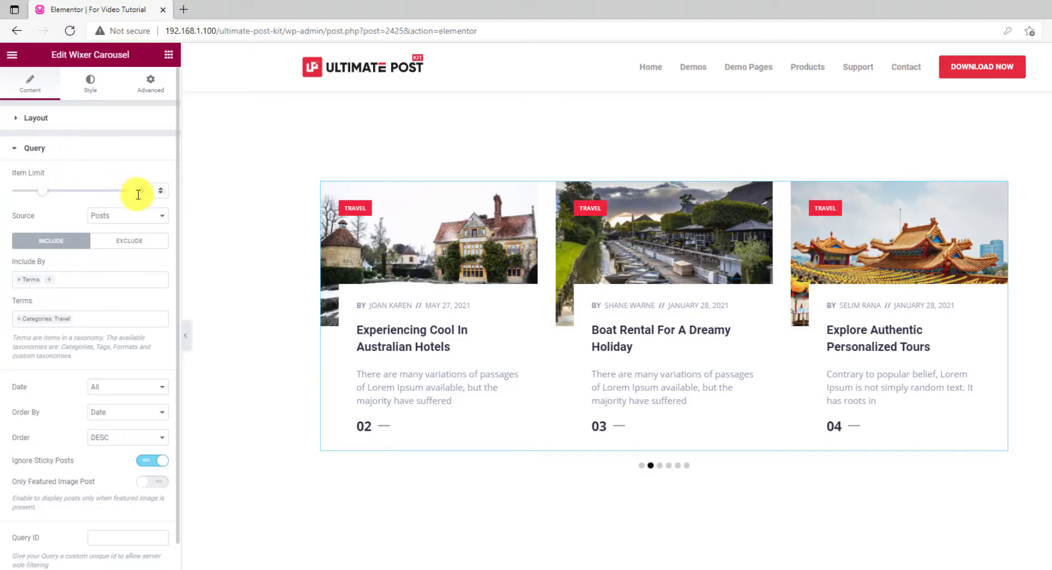
pyautogui.moveTo(162, 195); pyautogui.dragTo(124, 196)
pyautogui.write('3')
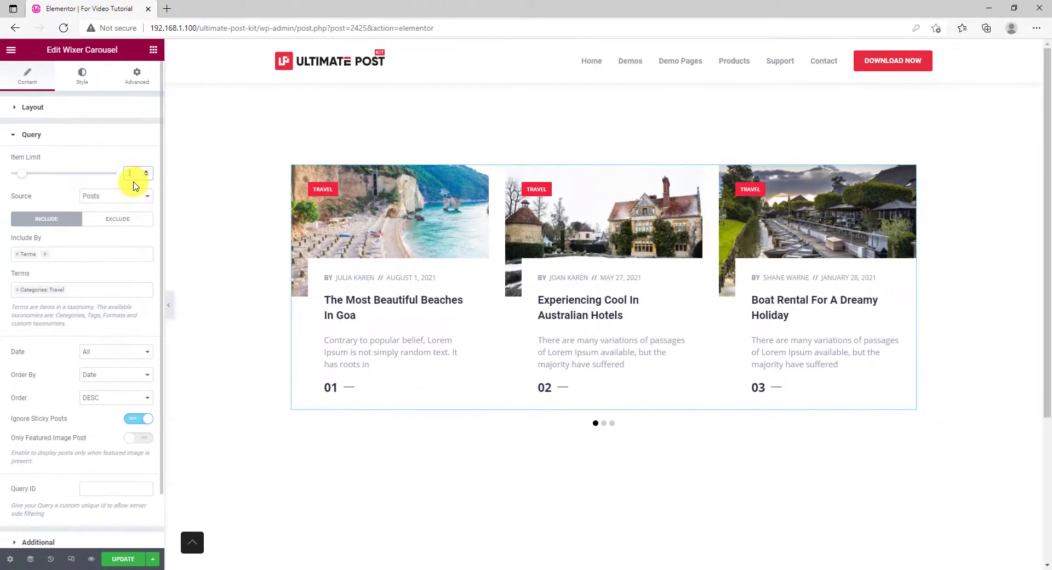
pyautogui.scroll(-1, 82, 439)
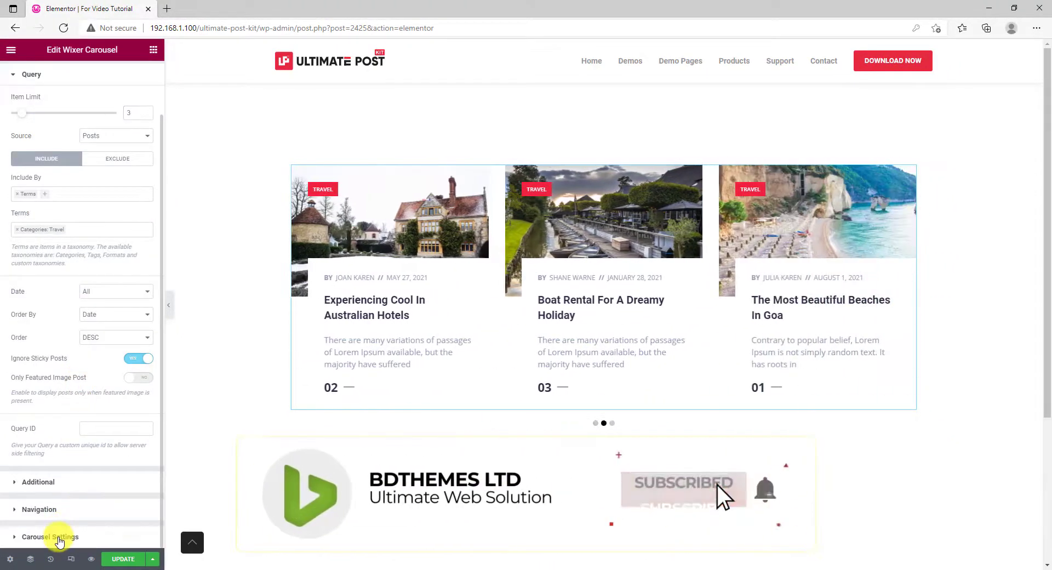
# - Review the Direction and Layout choices in the carousel settings, keeping Horizontal and Carousel
pyautogui.click(57, 536)
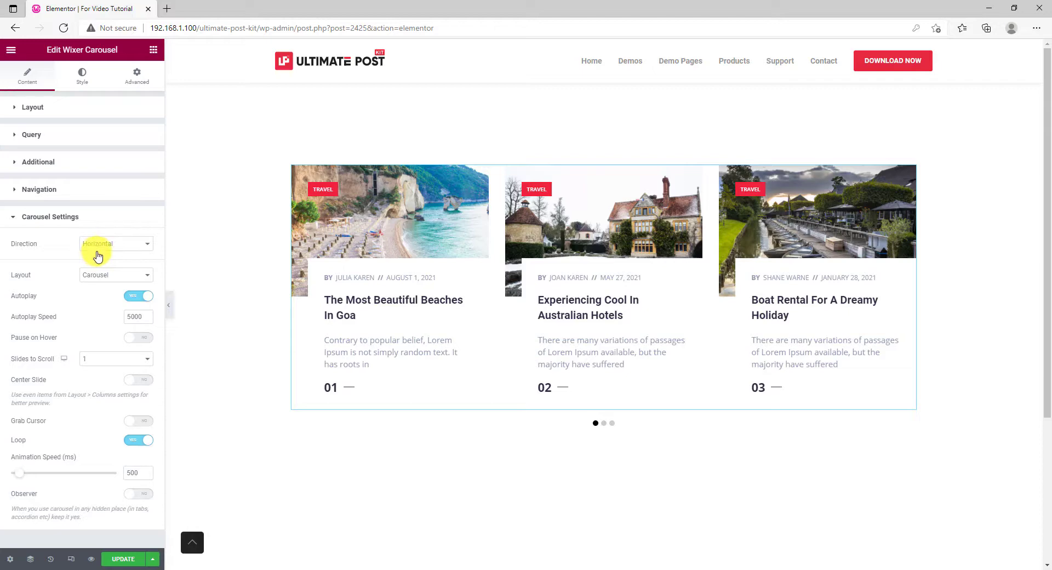
pyautogui.click(120, 246)
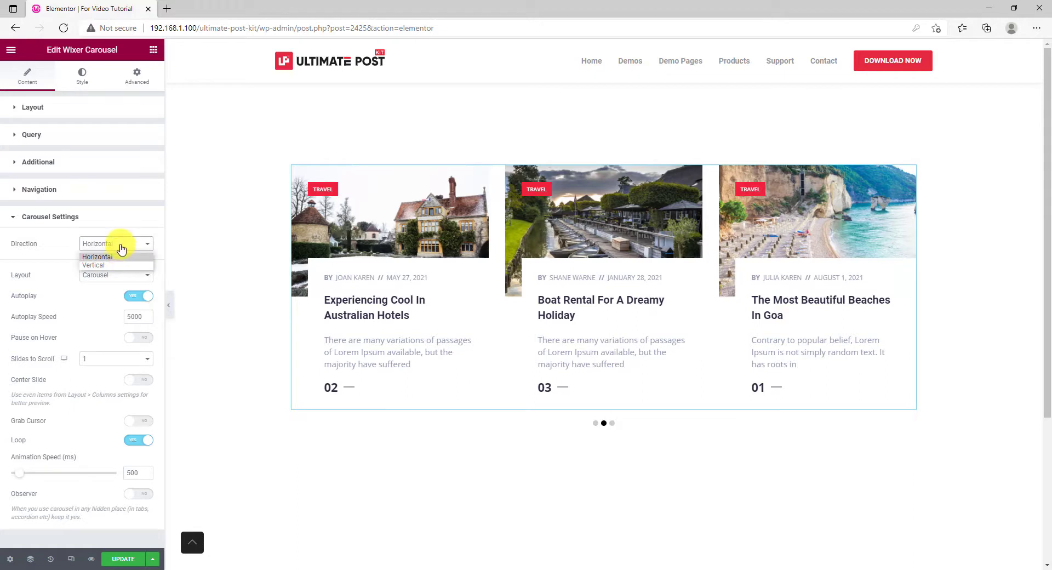
pyautogui.click(121, 248)
pyautogui.click(118, 277)
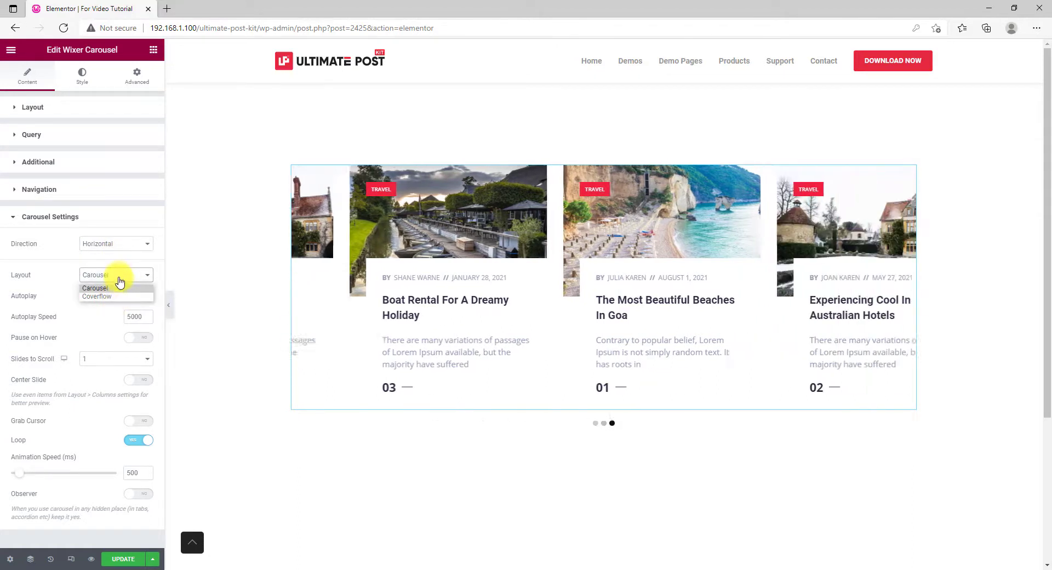
pyautogui.click(120, 277)
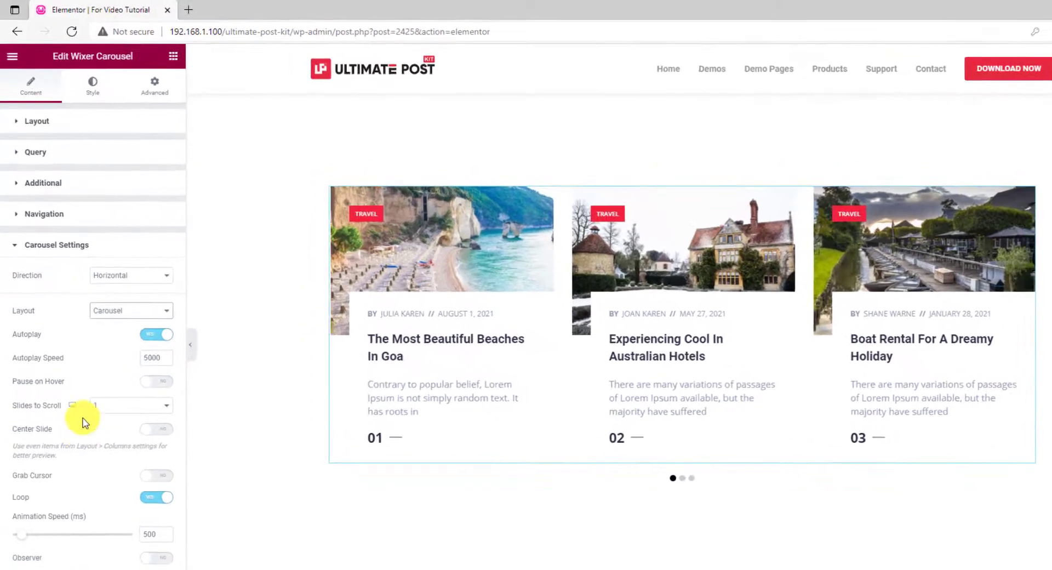
# - Give the carousel items a gradient background with #5691C8 as the second colour
pyautogui.click(94, 100)
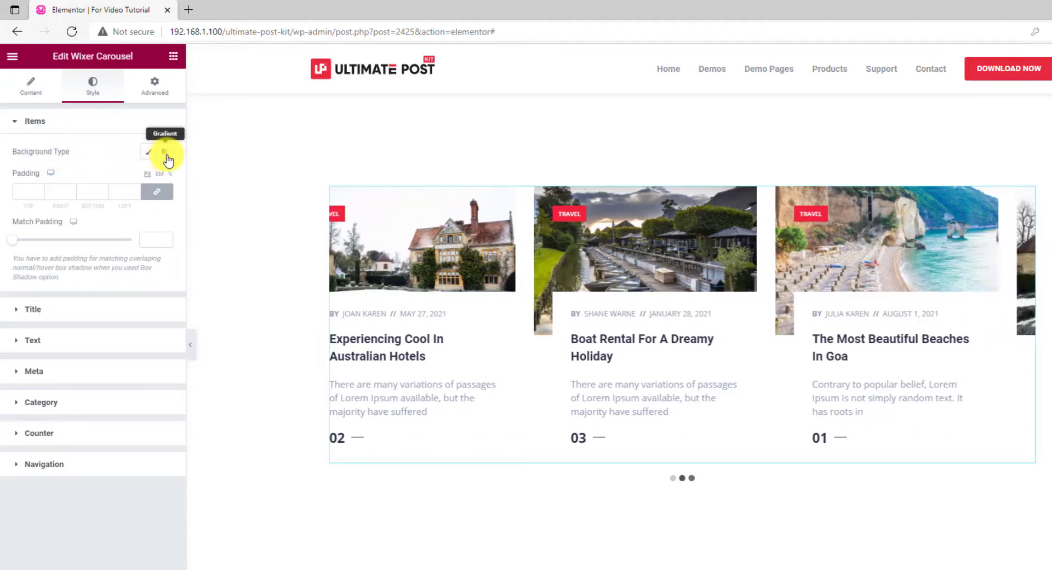
pyautogui.click(167, 158)
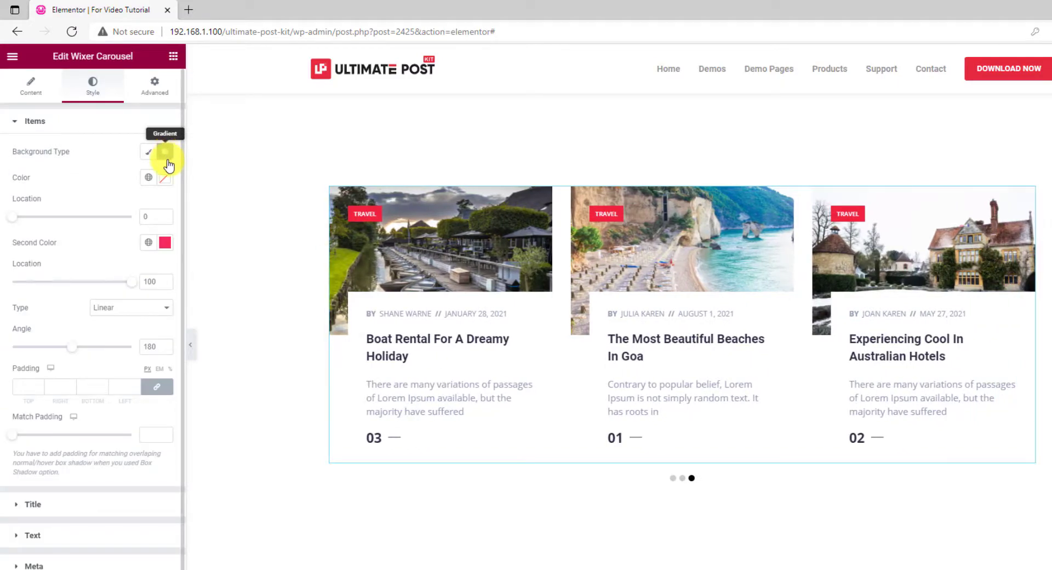
pyautogui.click(166, 249)
pyautogui.click(65, 431)
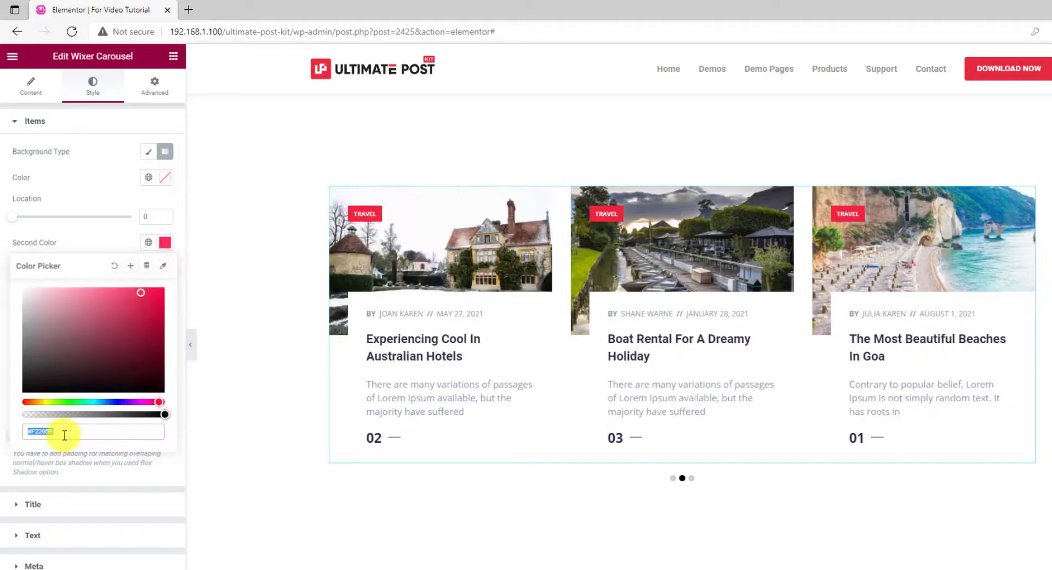
pyautogui.write('#5691C8')
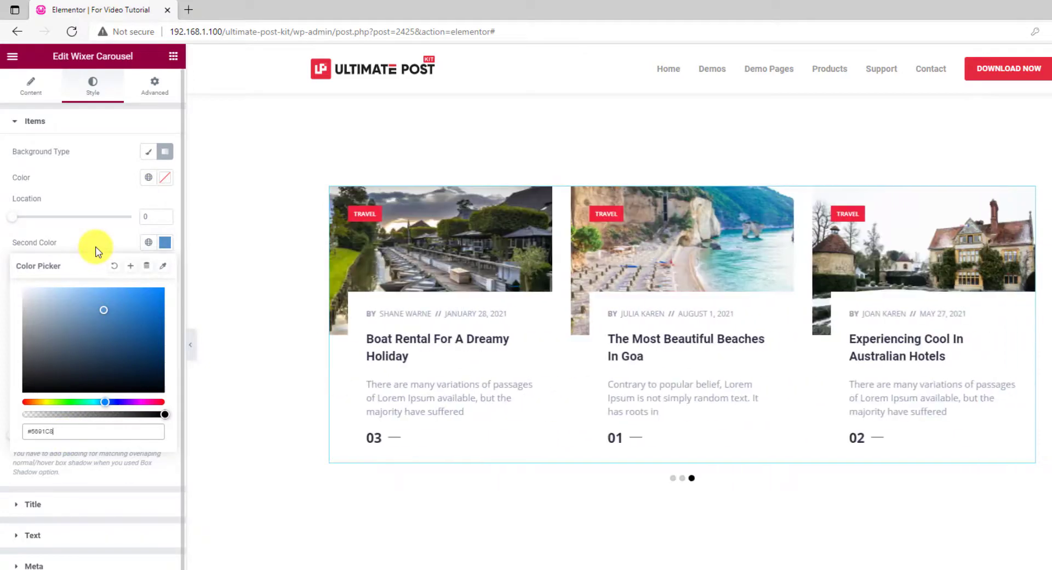
pyautogui.click(94, 248)
# - Set the item gradient's first colour to #457FCA and its angle to 90
pyautogui.click(163, 178)
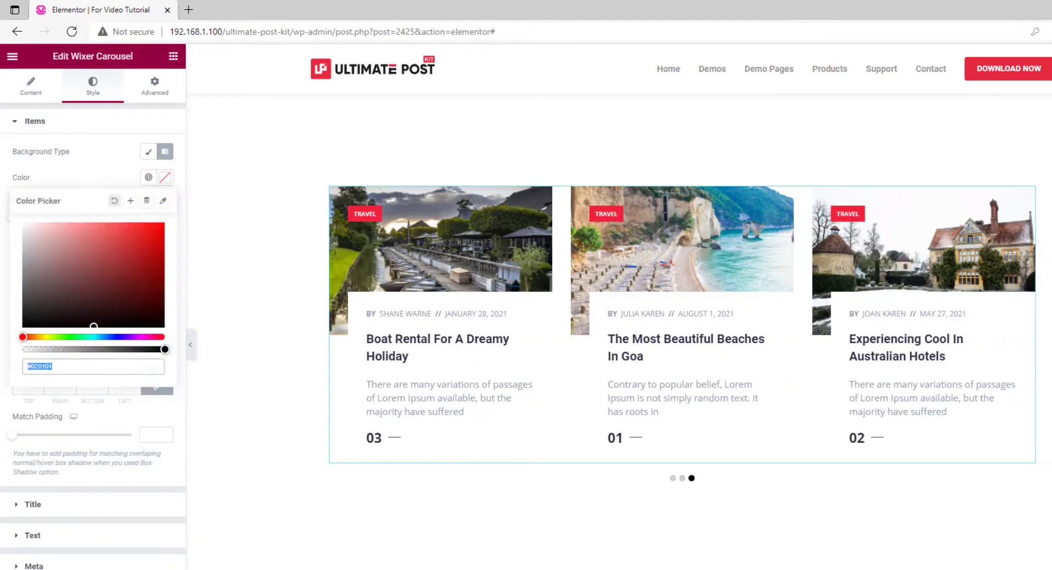
pyautogui.write('#457FCA')
pyautogui.click(101, 176)
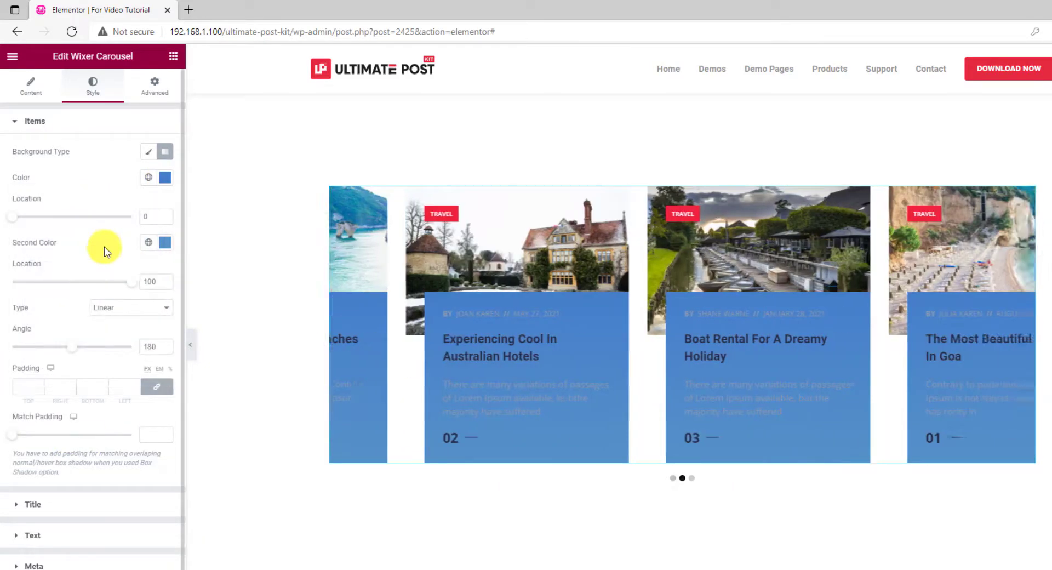
pyautogui.moveTo(66, 347); pyautogui.dragTo(45, 347)
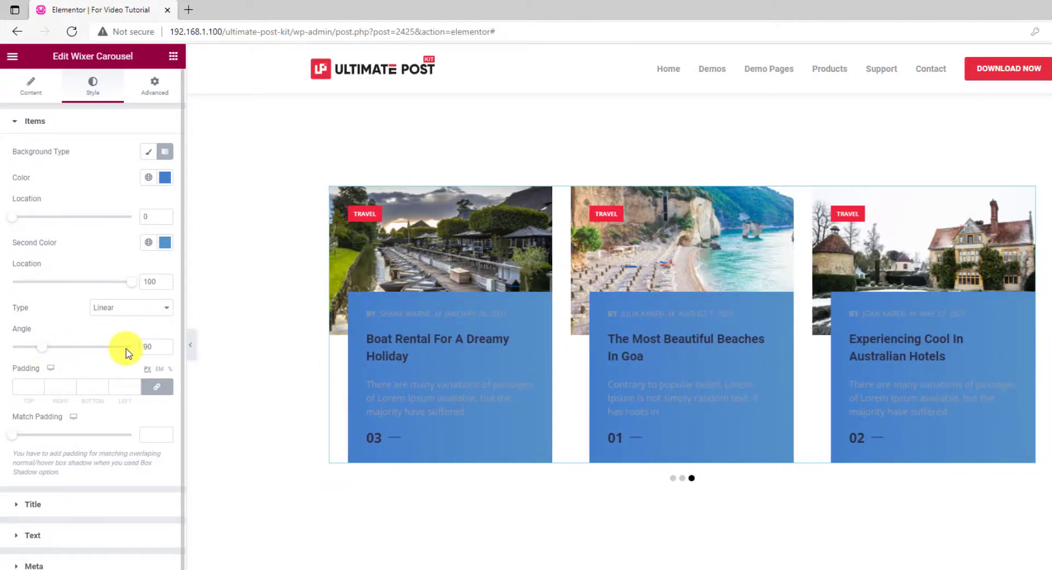
# - Set the colour of the post titles to white, #FFFFFF
pyautogui.click(68, 504)
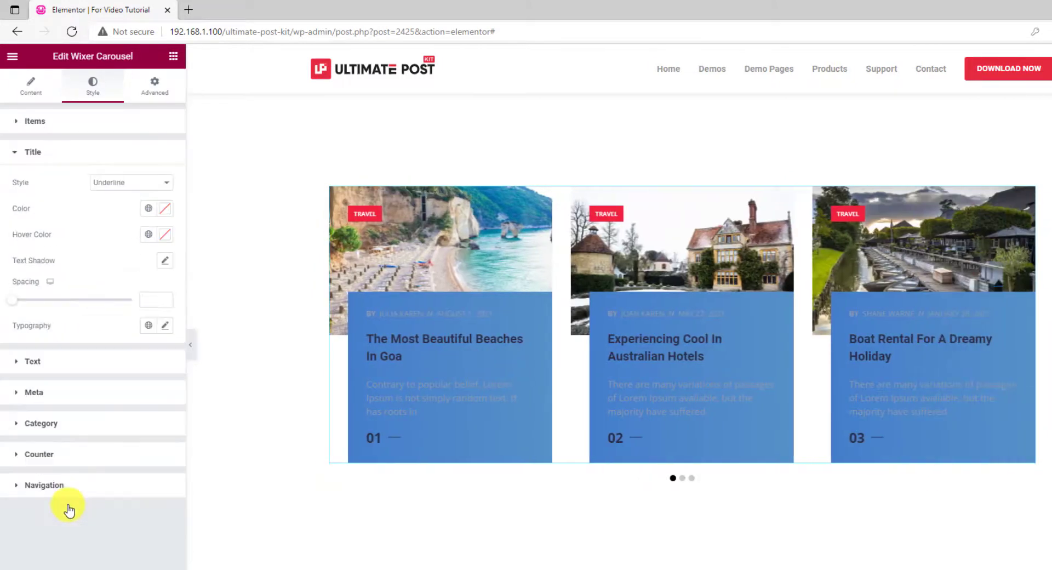
pyautogui.click(166, 213)
pyautogui.moveTo(82, 294); pyautogui.dragTo(18, 253)
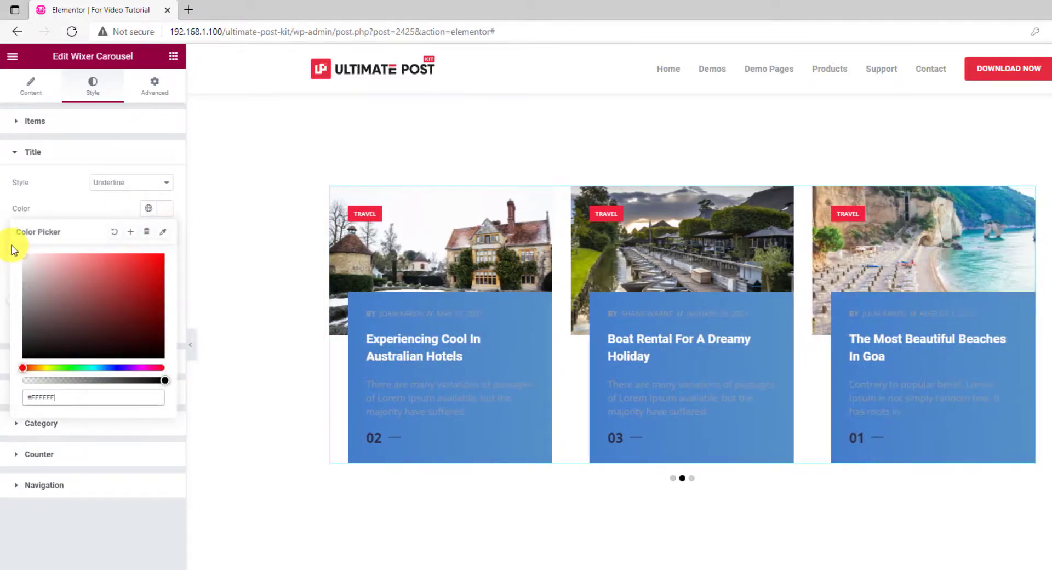
pyautogui.click(82, 209)
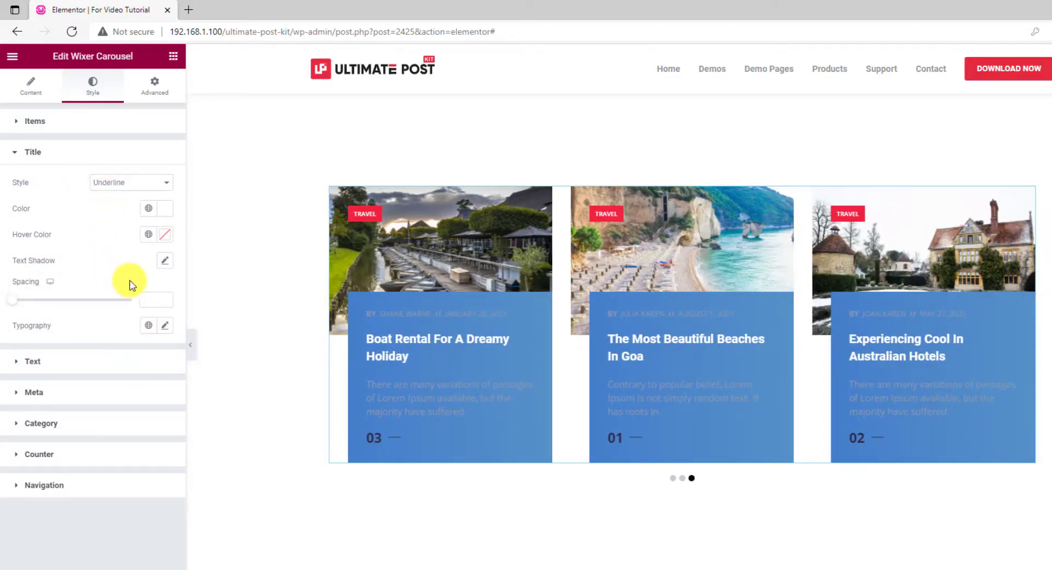
# - Set the post excerpt text colour to white with slightly reduced opacity
pyautogui.click(62, 363)
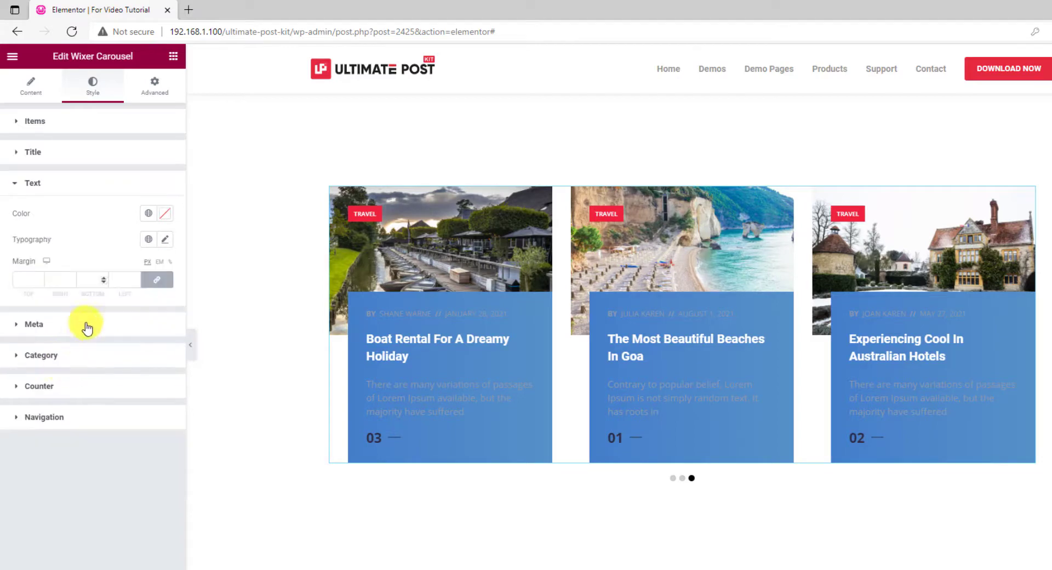
pyautogui.click(163, 212)
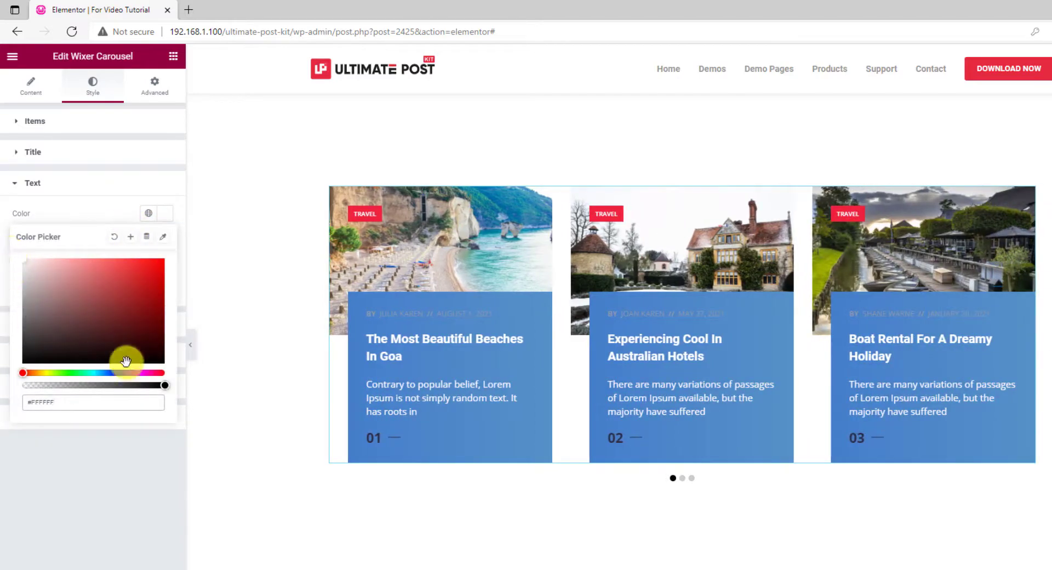
pyautogui.moveTo(165, 385); pyautogui.dragTo(150, 387)
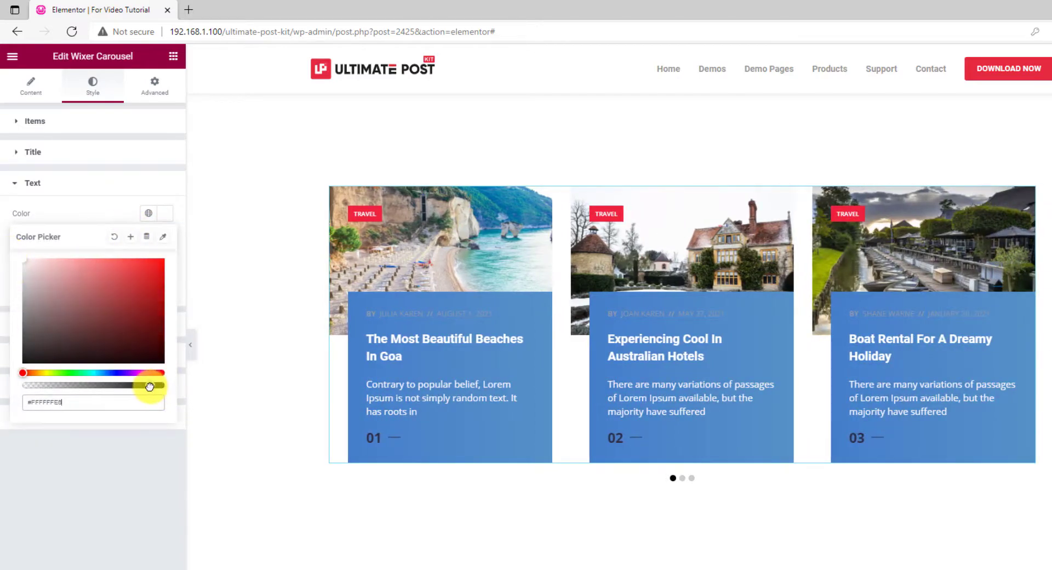
pyautogui.click(89, 215)
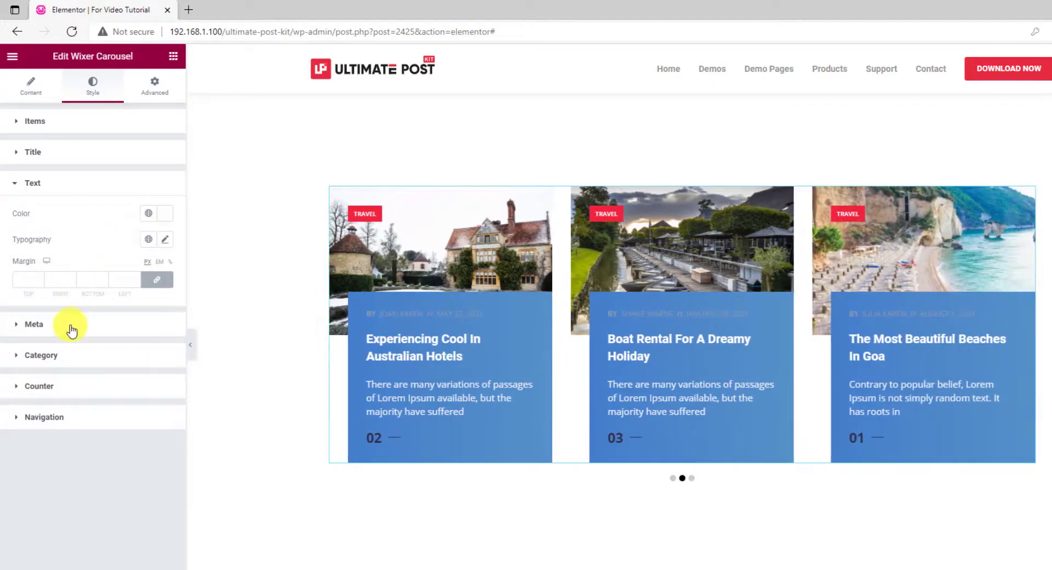
# - Set the colour of the posts' meta information to off-white
pyautogui.click(71, 328)
pyautogui.click(157, 249)
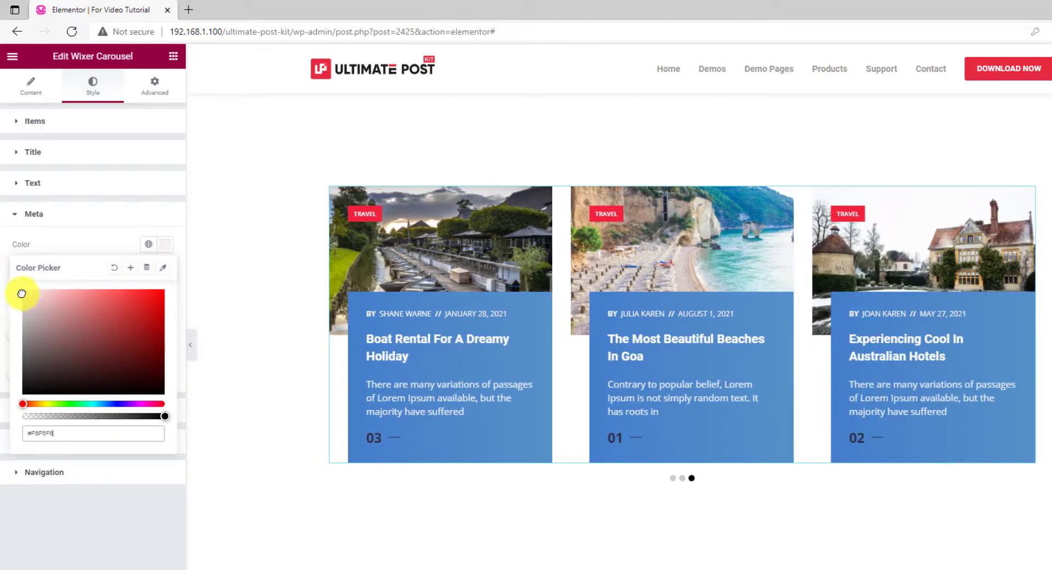
pyautogui.click(76, 233)
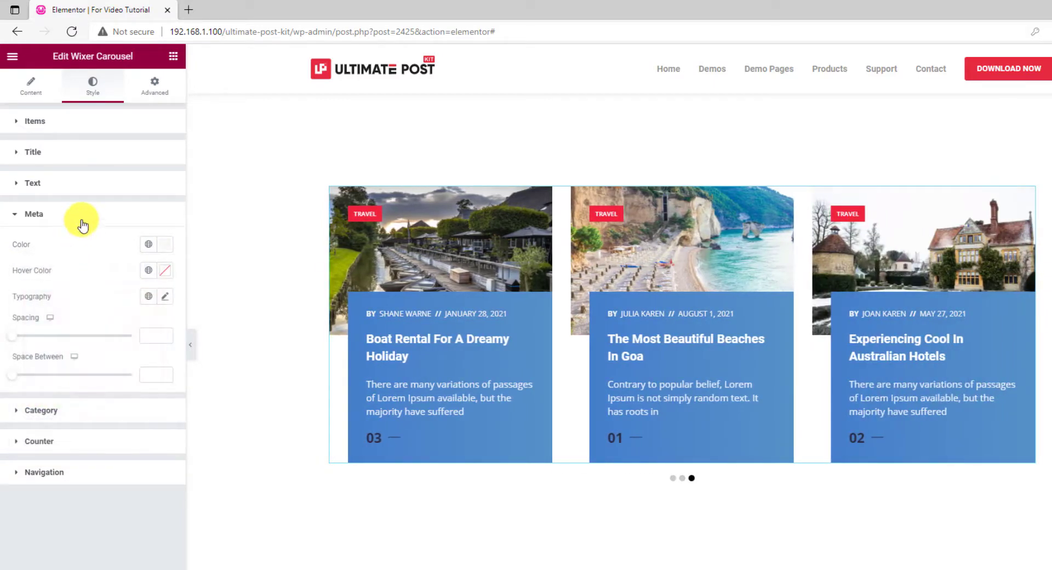
pyautogui.click(83, 219)
# - Give the category badges a Classic background in the same blue as the cards
pyautogui.click(76, 251)
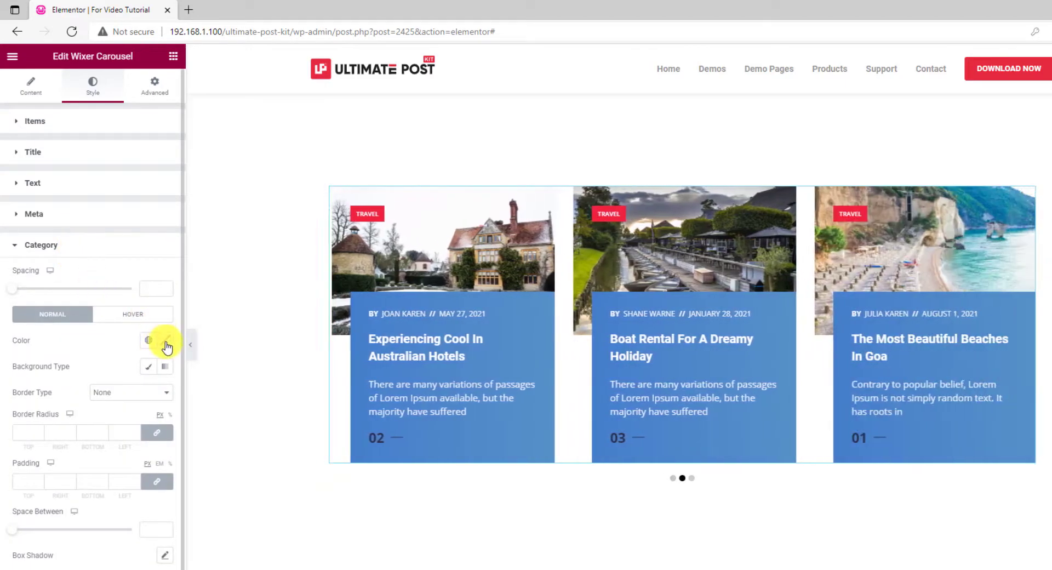
pyautogui.click(148, 367)
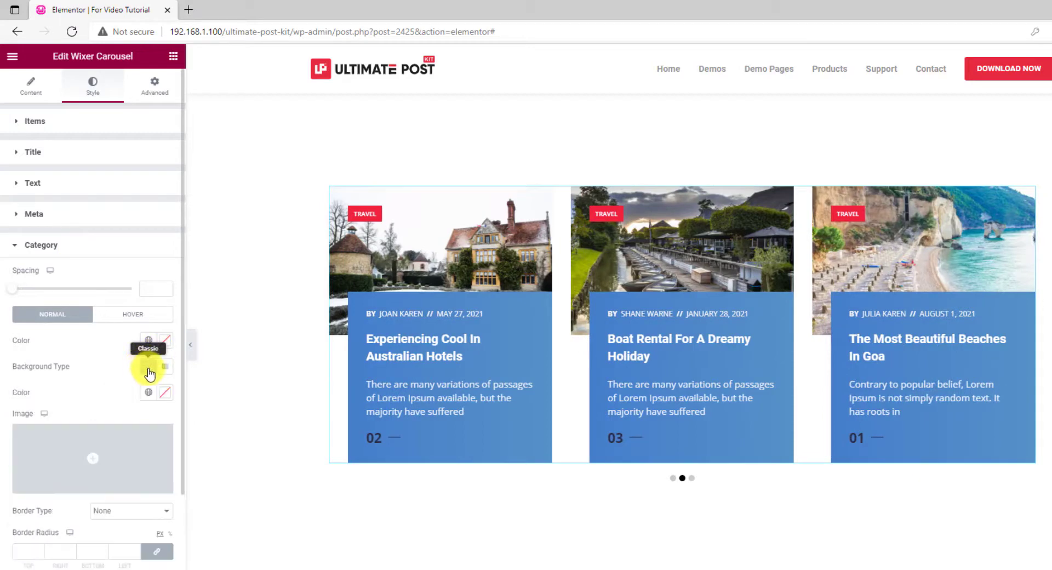
pyautogui.click(165, 393)
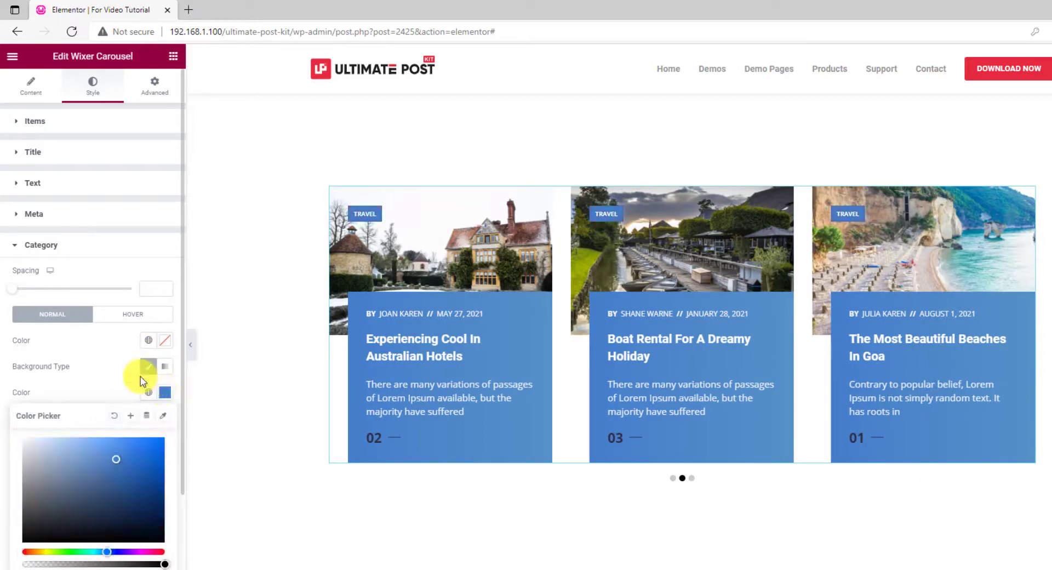
pyautogui.click(104, 377)
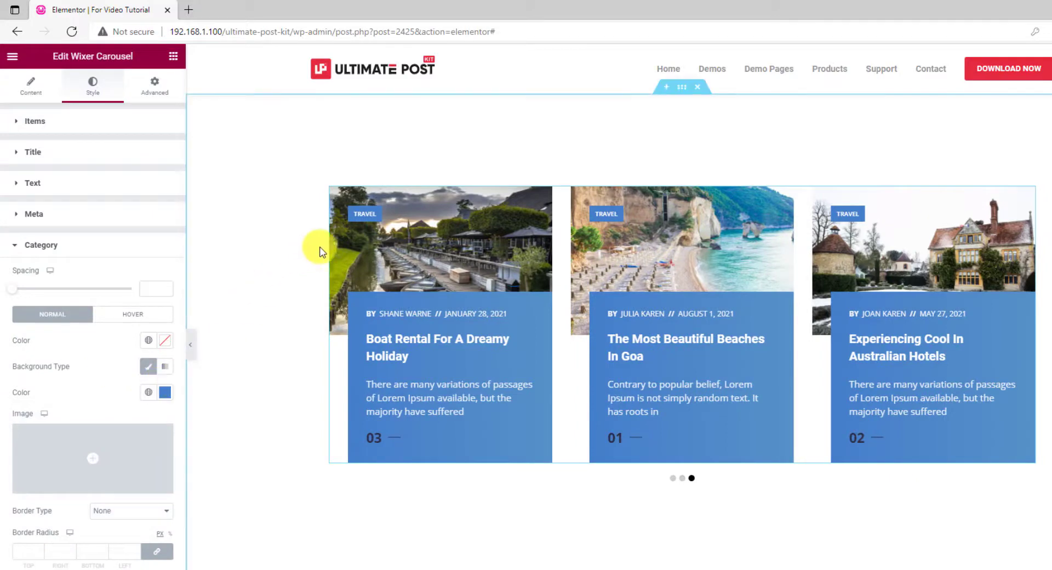
pyautogui.click(96, 248)
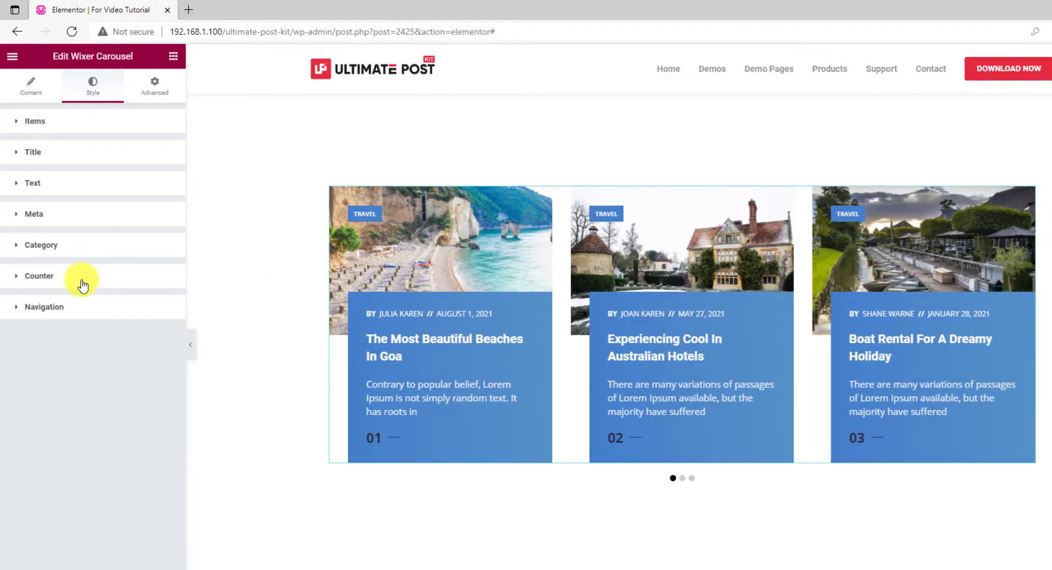
# - Set the colour of the post counter numbers to white, #FFFFFF
pyautogui.click(83, 277)
pyautogui.click(165, 307)
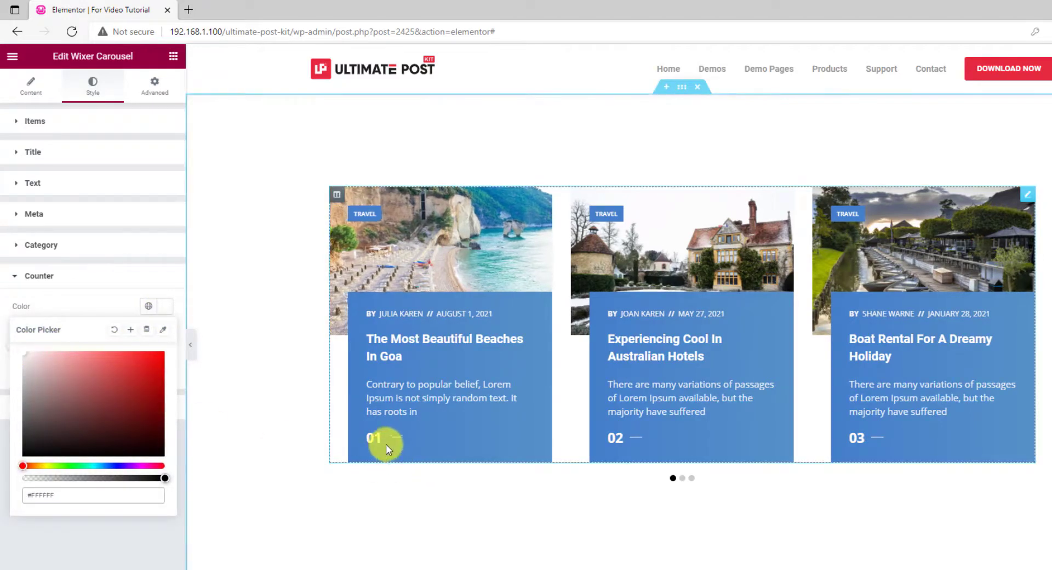
pyautogui.click(98, 283)
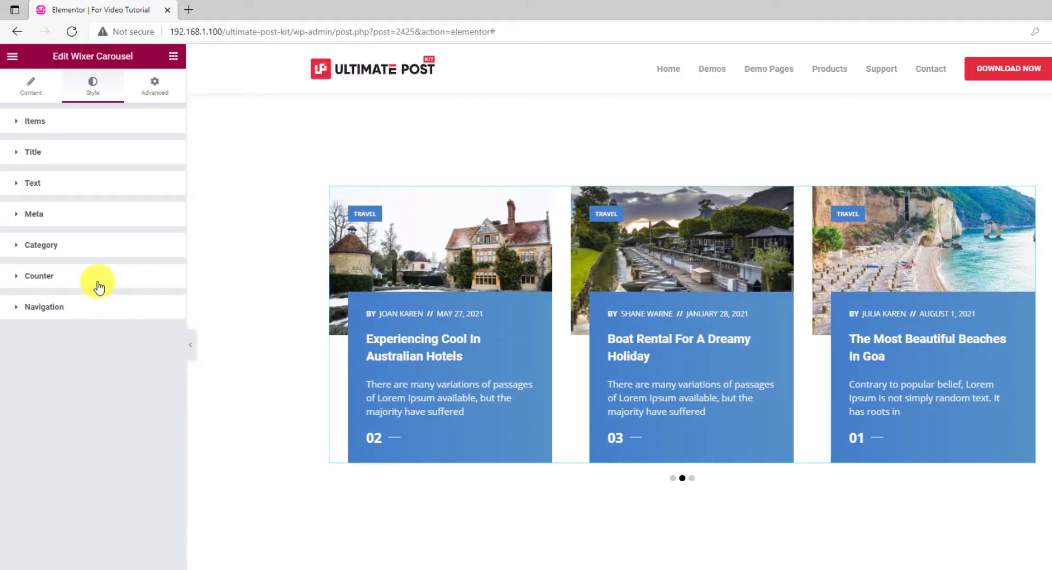
# - Set the active colour of the navigation dots to #457FCA
pyautogui.click(86, 316)
pyautogui.scroll(-1, 89, 361)
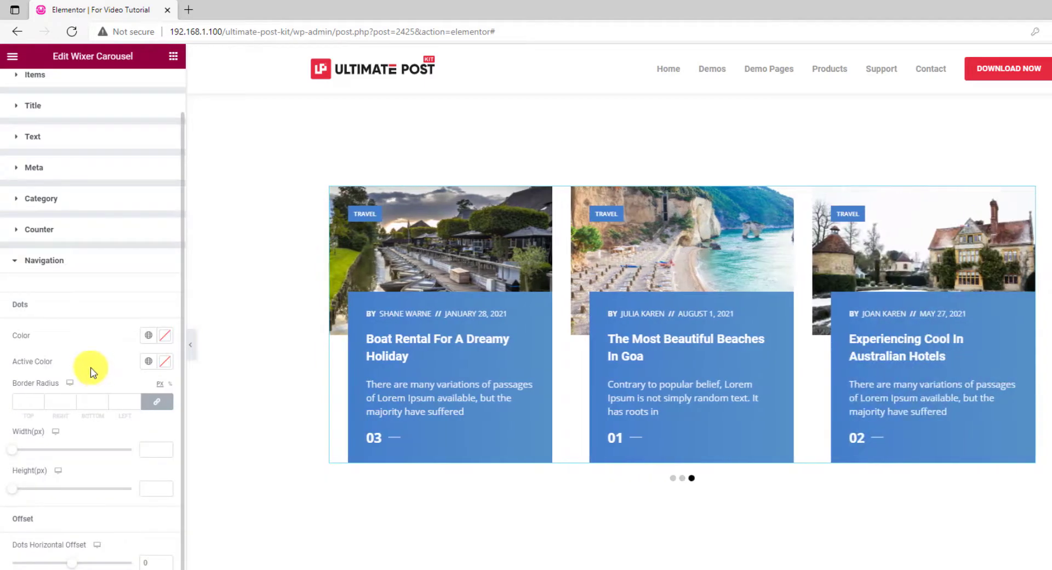
pyautogui.click(165, 370)
pyautogui.write('#457FCA')
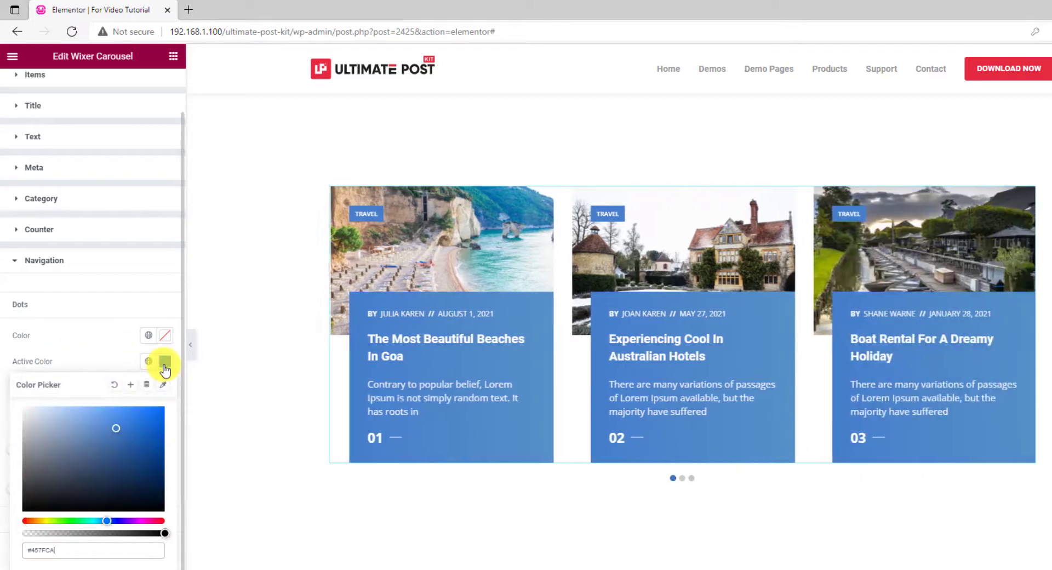
pyautogui.click(113, 356)
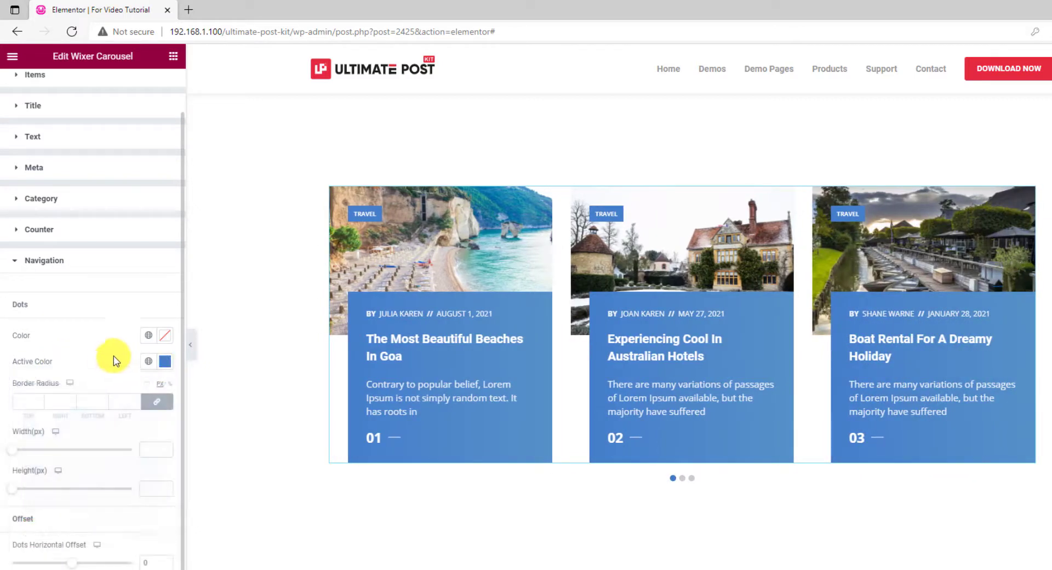
# - Set the normal colour of the navigation dots to the brighter blue #2D78D8
pyautogui.click(163, 340)
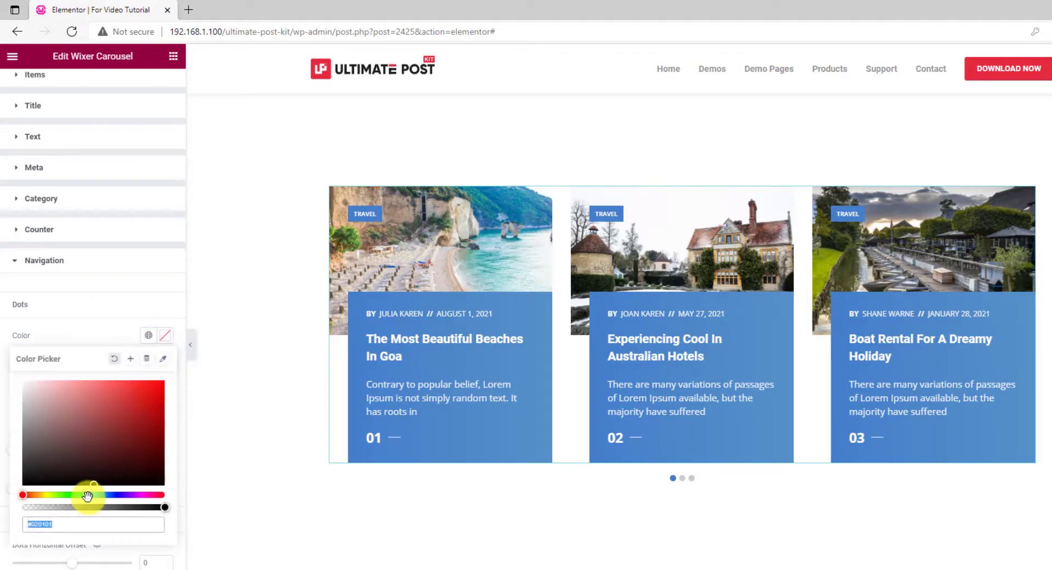
pyautogui.write('#457FCA')
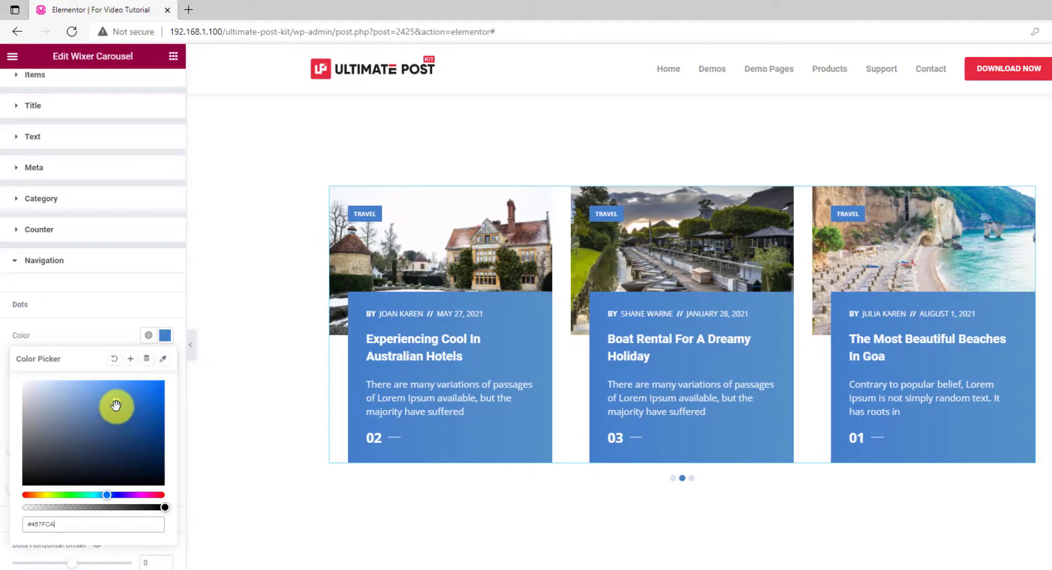
pyautogui.moveTo(116, 405); pyautogui.dragTo(135, 396)
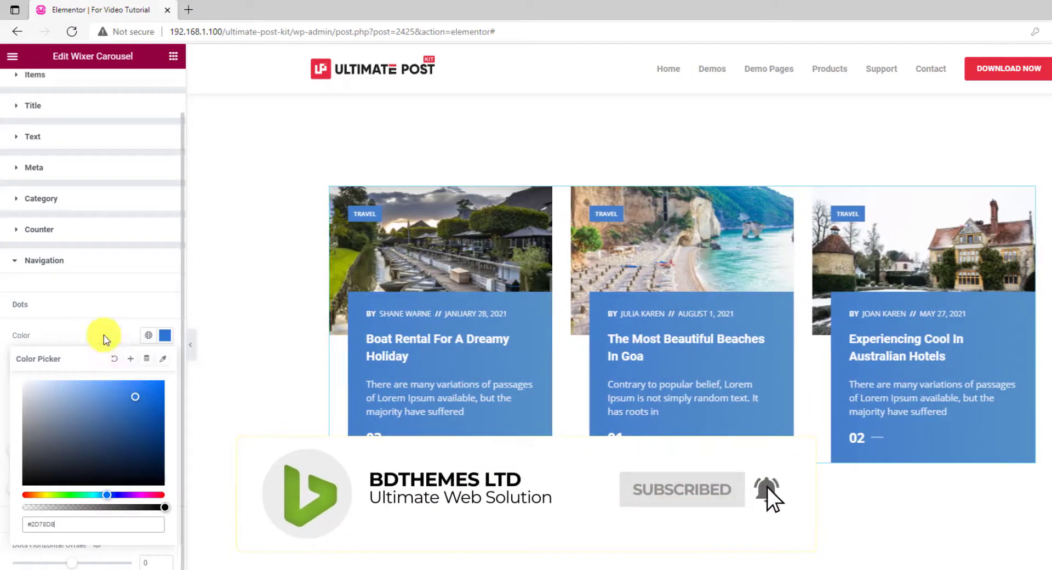
pyautogui.click(105, 339)
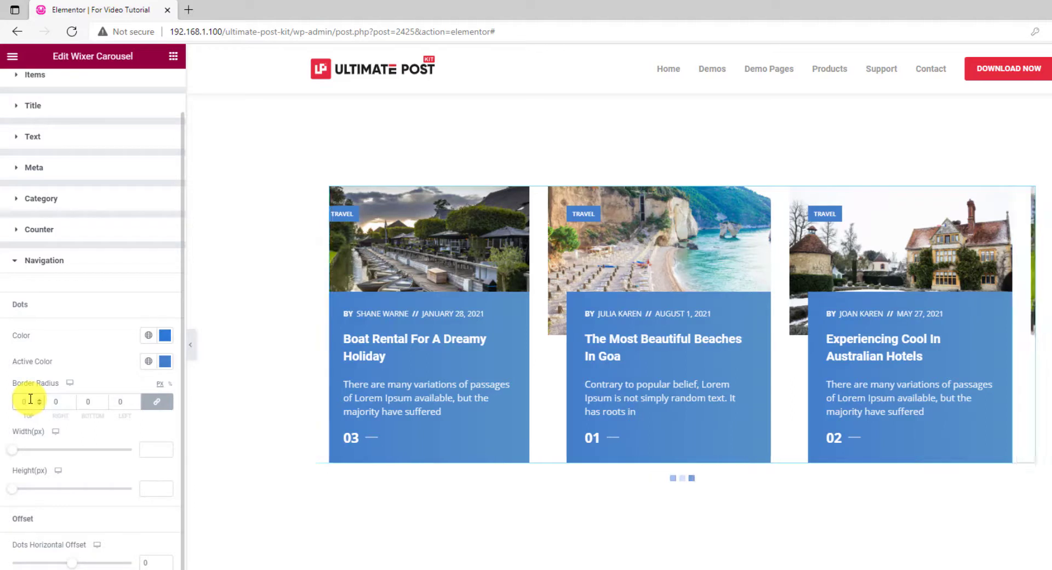
# - Turn the navigation dots into flat bars with border radius 0, width 50 px and height 5 px
pyautogui.moveTo(19, 454); pyautogui.dragTo(142, 451)
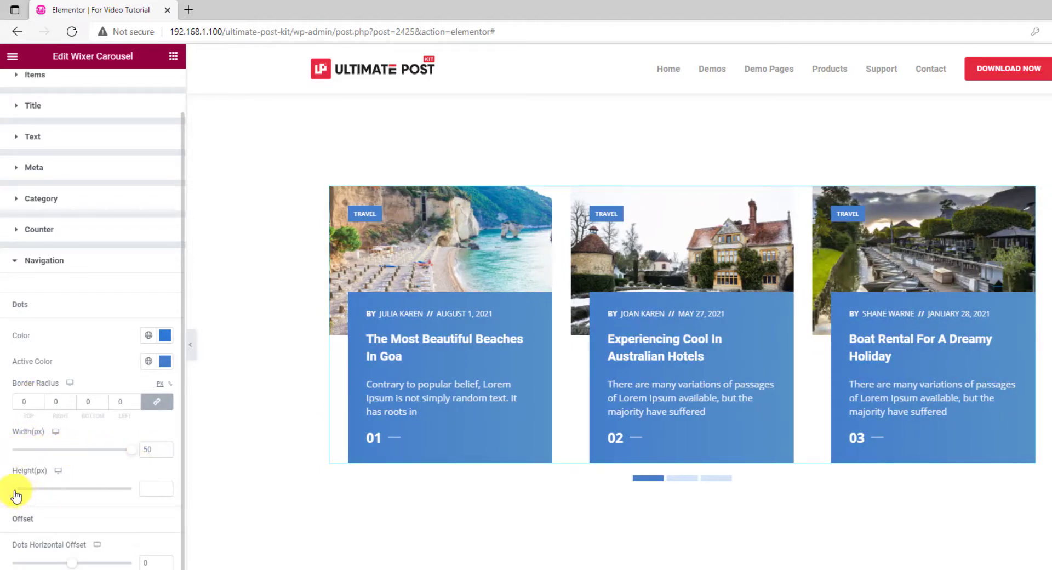
pyautogui.moveTo(14, 493); pyautogui.dragTo(22, 496)
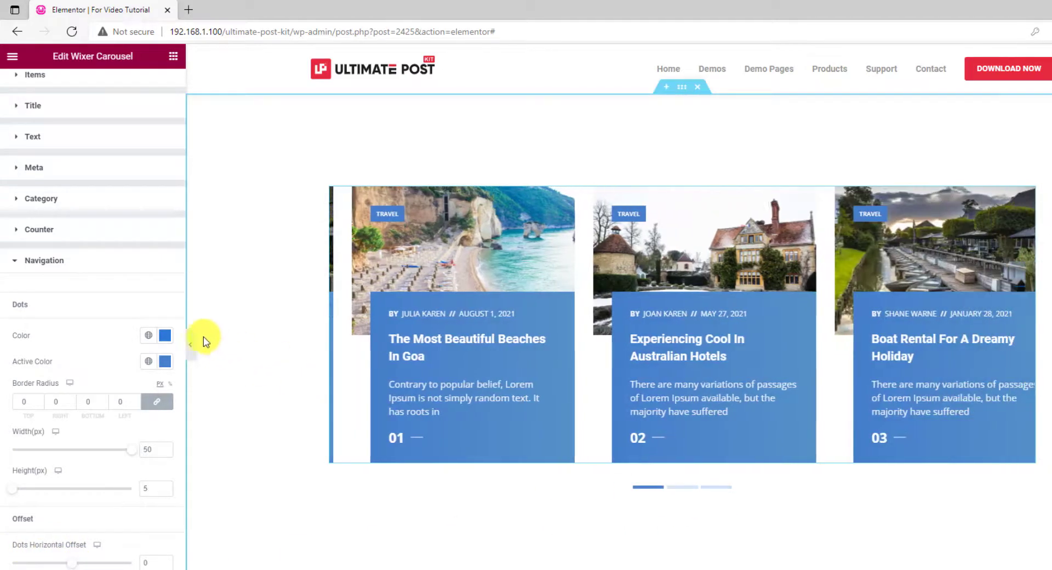
# - Preview the page without the editing panel and try each navigation bar to check the carousel's slide changes
pyautogui.click(193, 348)
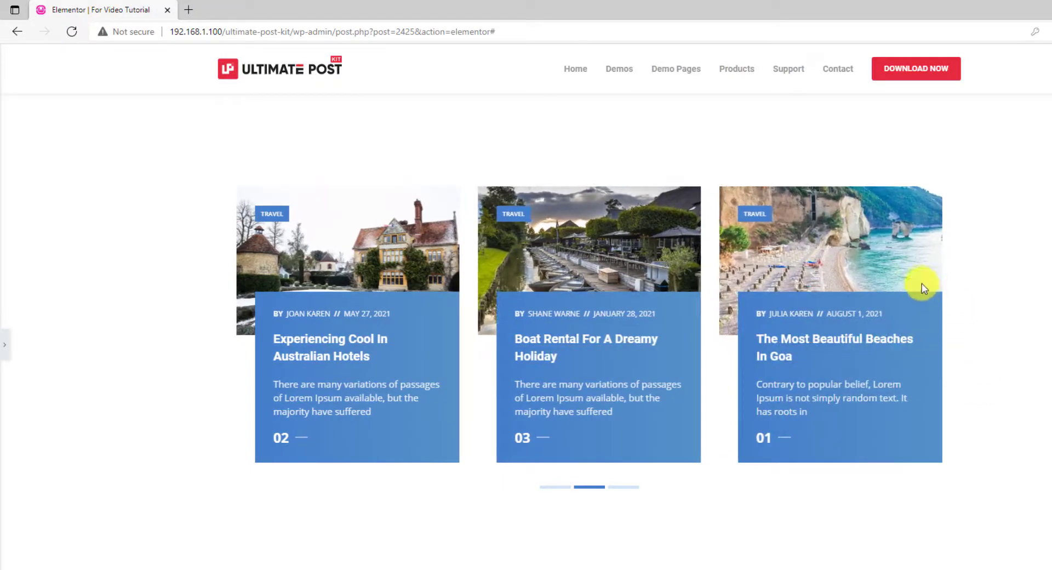
pyautogui.click(558, 487)
pyautogui.click(589, 487)
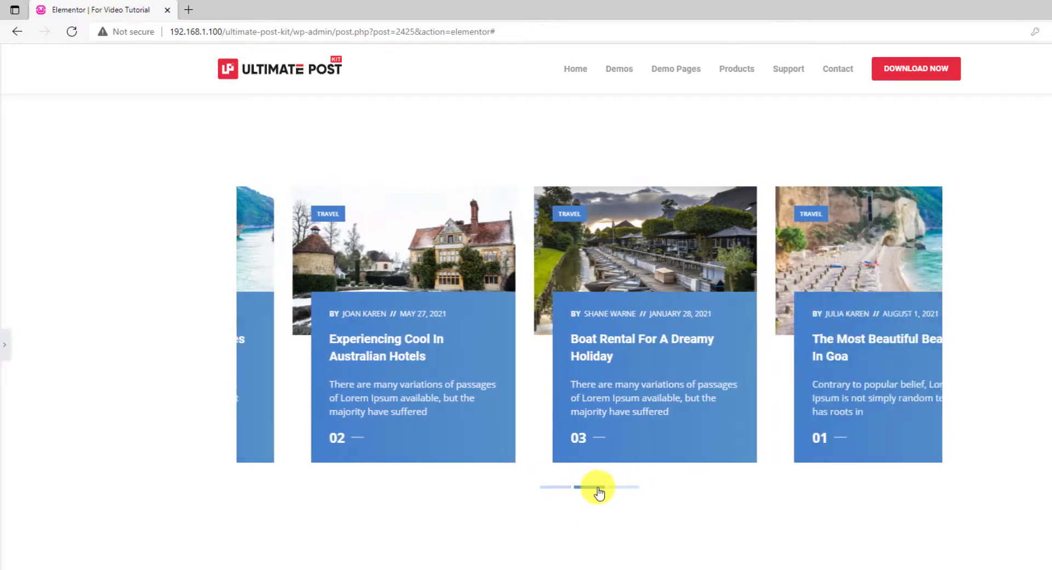
pyautogui.click(623, 487)
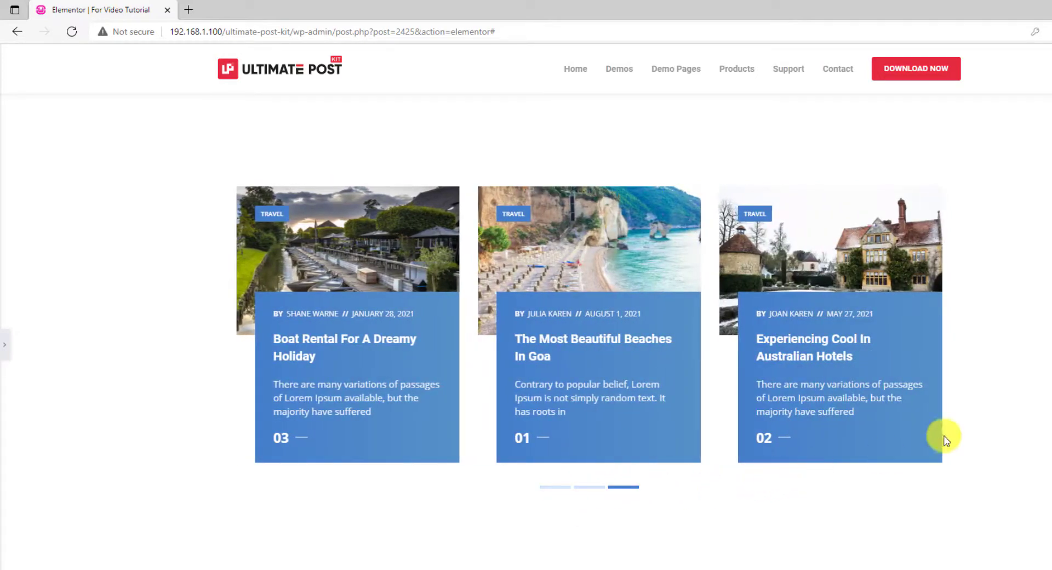